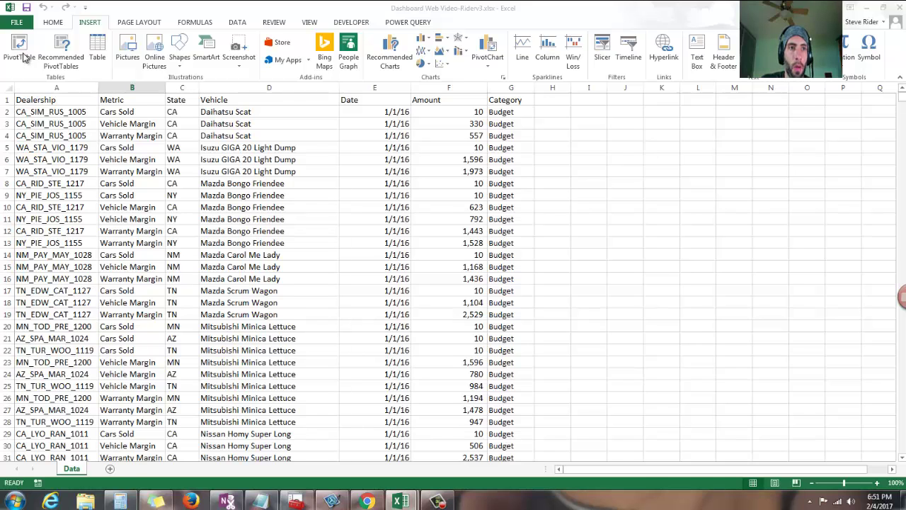
- Create a pivot table on a new sheet summing Amount by Vehicle
{"action": "key", "text": "Return"}
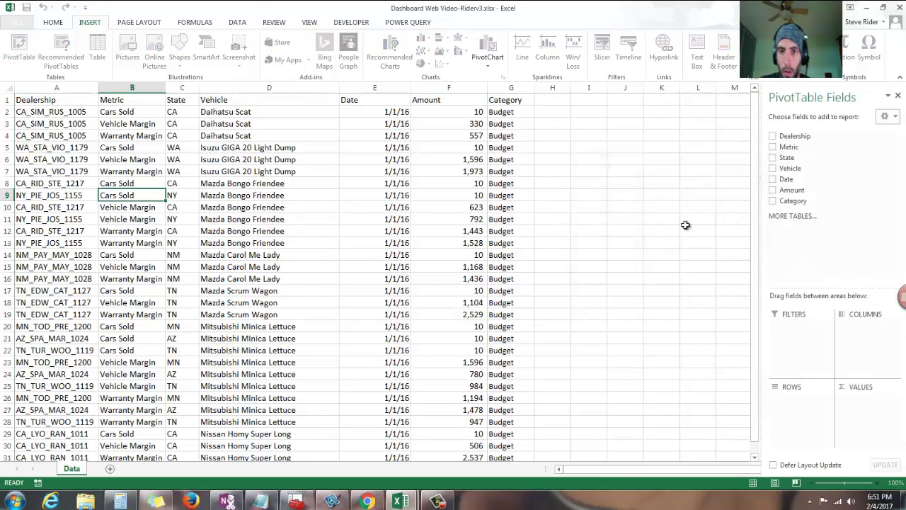
{"action": "left_click", "coordinate": [775, 169]}
{"action": "left_click", "coordinate": [773, 190]}
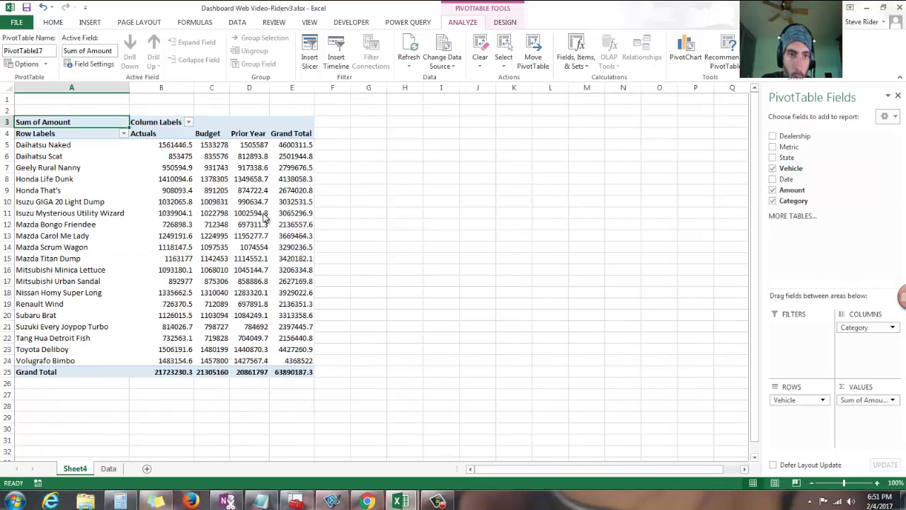
- Format the summed Amount values as Number with 1000 separator and no decimals
{"action": "right_click", "coordinate": [262, 213]}
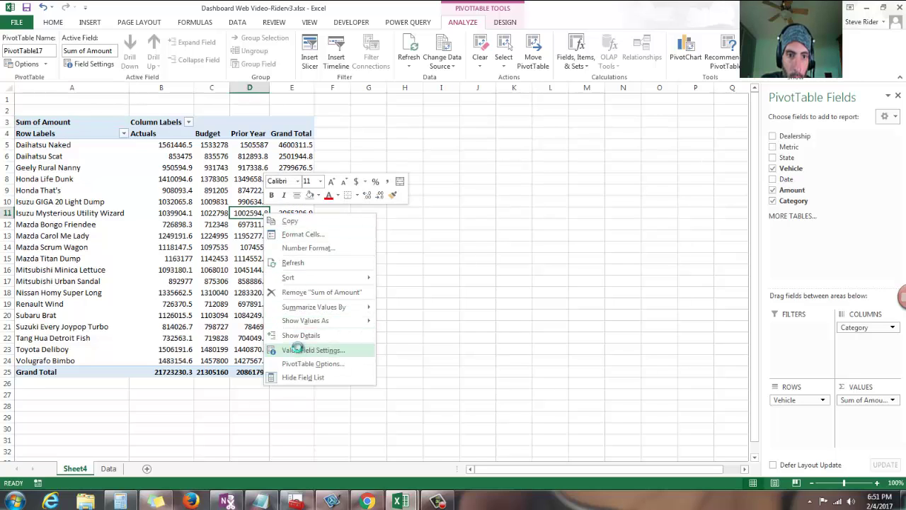
{"action": "left_click", "coordinate": [296, 349]}
{"action": "left_click", "coordinate": [223, 418]}
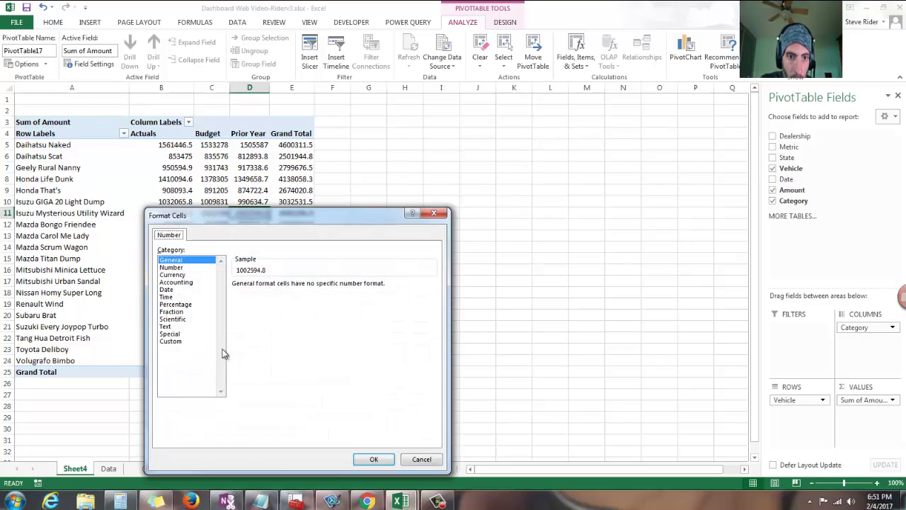
{"action": "left_click", "coordinate": [171, 267]}
{"action": "left_click", "coordinate": [257, 301]}
{"action": "left_click", "coordinate": [310, 287]}
{"action": "key", "text": "Return"}
{"action": "key", "text": "Return"}
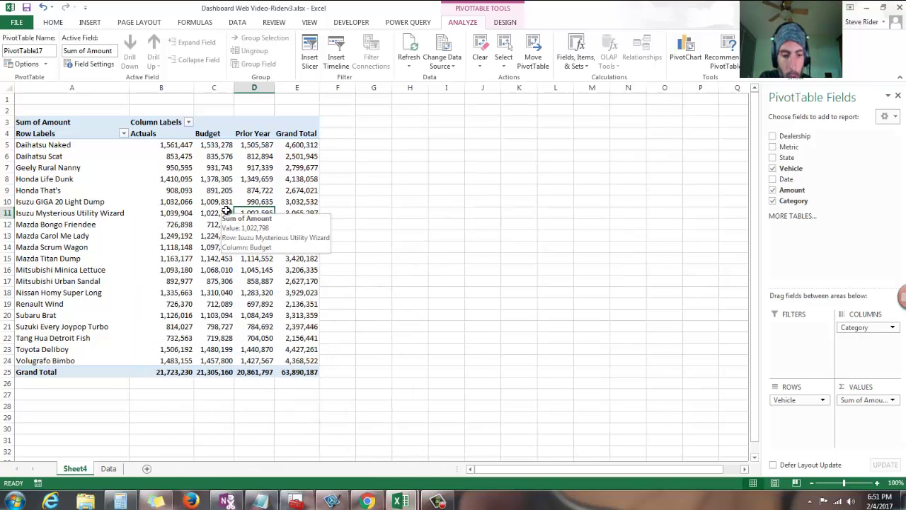
{"action": "key", "text": "alt+n"}
- Insert Metric, State and Vehicle slicers for the pivot table
{"action": "key", "text": "s"}
{"action": "key", "text": "f"}
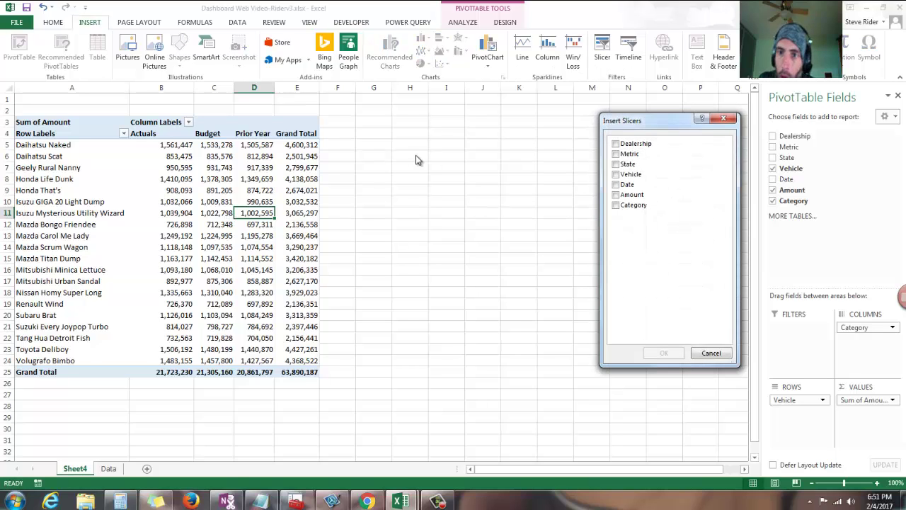
{"action": "left_click", "coordinate": [615, 154]}
{"action": "left_click", "coordinate": [615, 164]}
{"action": "left_click", "coordinate": [616, 174]}
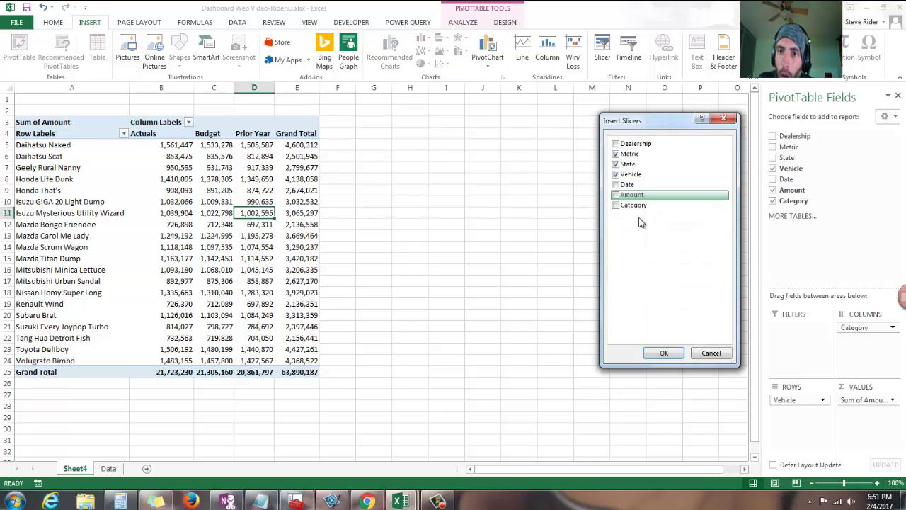
{"action": "left_click", "coordinate": [660, 353]}
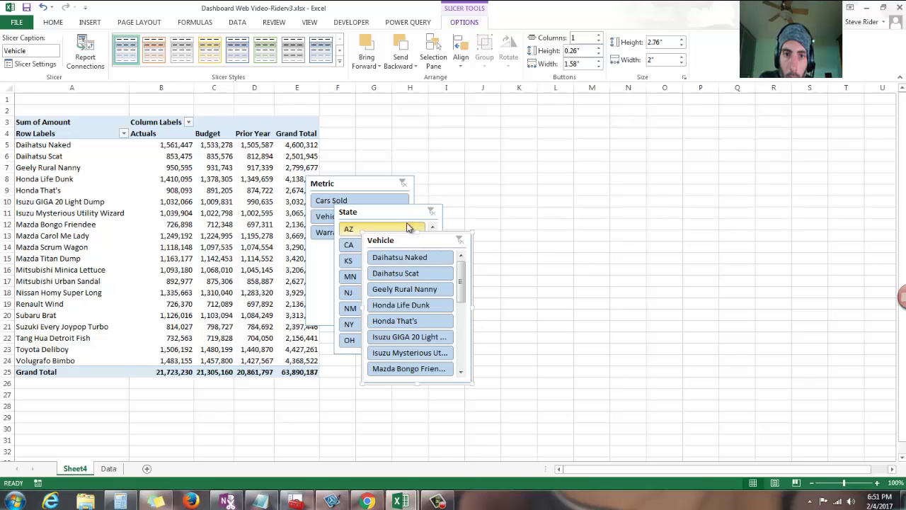
- Move the three slicers onto a new Sheet5, then return to Sheet4
{"action": "left_click", "coordinate": [255, 212]}
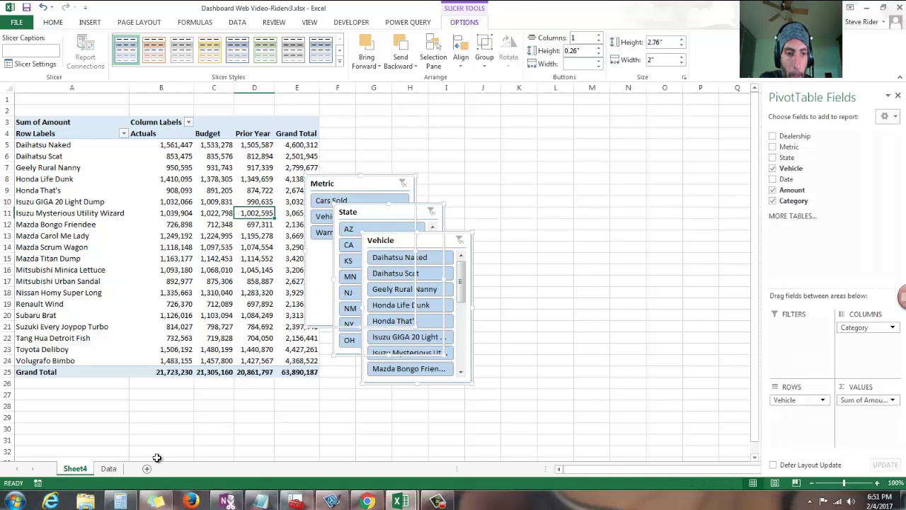
{"action": "left_click", "coordinate": [147, 468]}
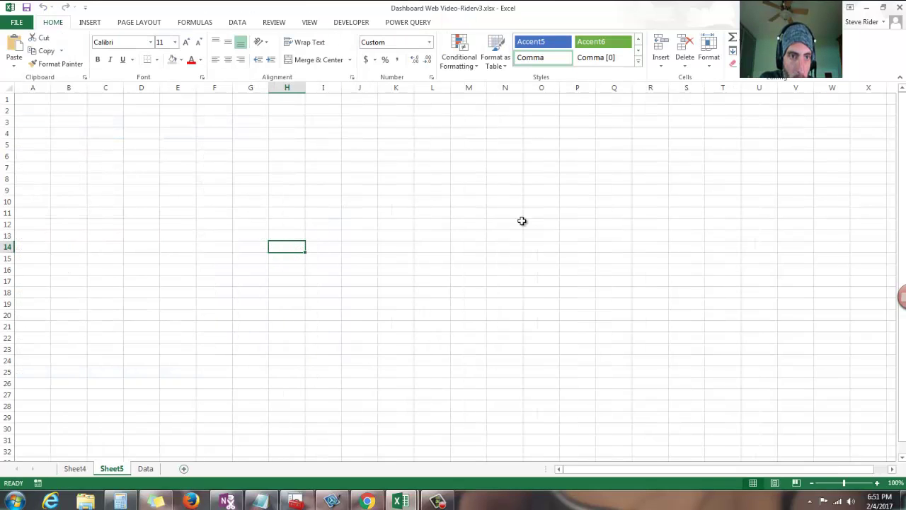
{"action": "left_click", "coordinate": [577, 212]}
{"action": "key", "text": "ctrl+v"}
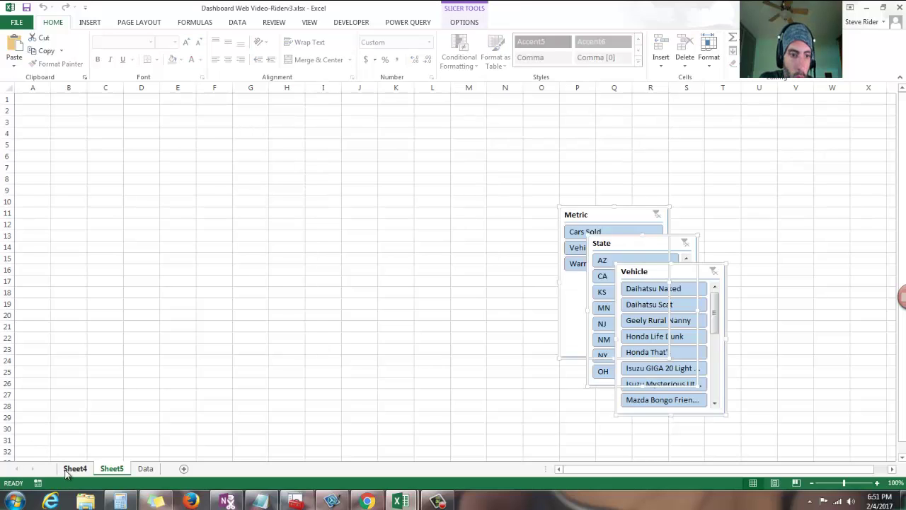
{"action": "left_click", "coordinate": [74, 468]}
{"action": "left_click", "coordinate": [163, 136]}
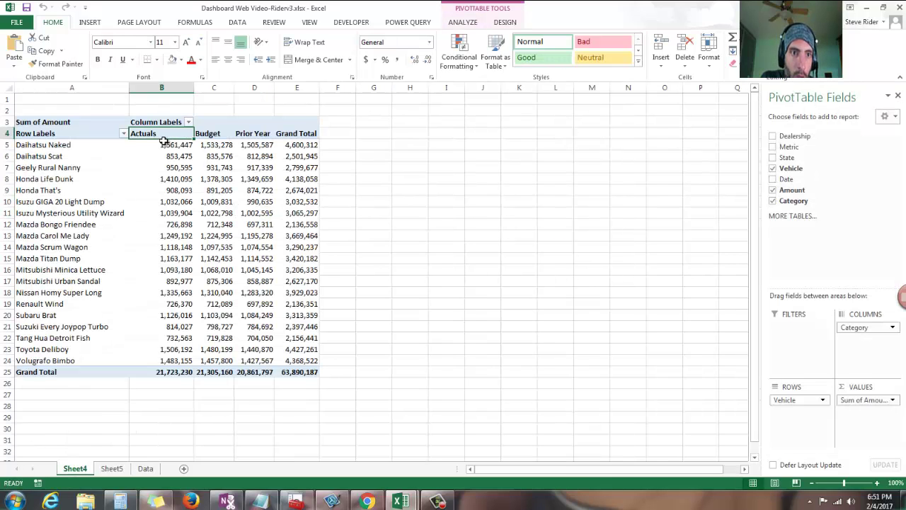
- Reorder the category columns to Prior Year, Budget, Actuals, then paste pivot copies at columns G and N
{"action": "left_click_drag", "start_coordinate": [170, 142], "coordinate": [150, 142]}
{"action": "left_click", "coordinate": [219, 139]}
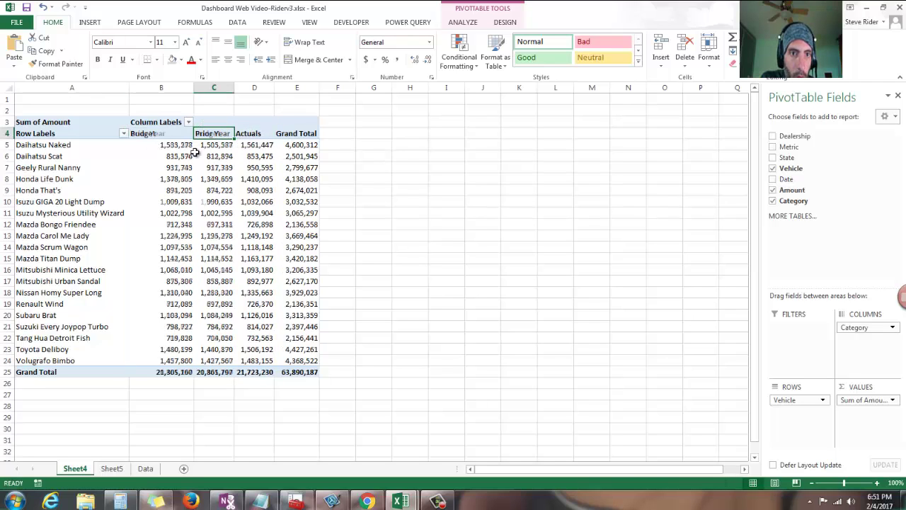
{"action": "left_click_drag", "start_coordinate": [61, 87], "coordinate": [298, 87]}
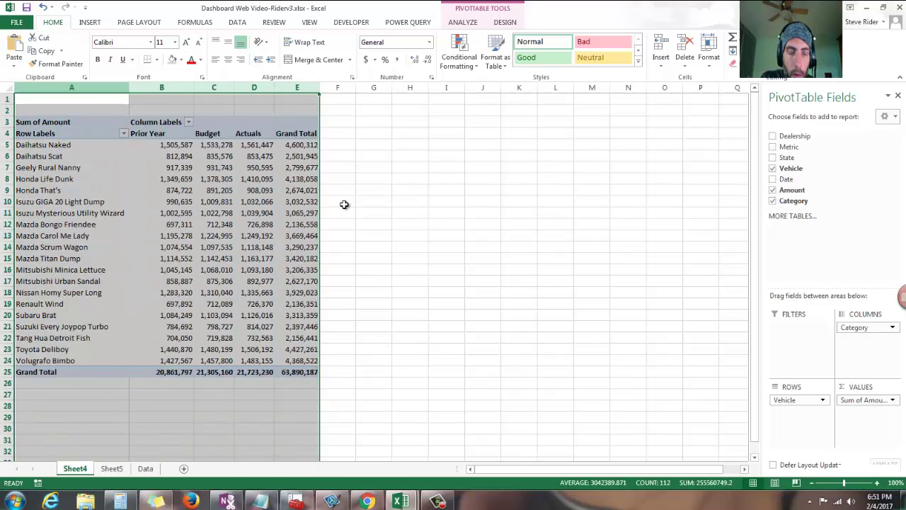
{"action": "key", "text": "ctrl+c"}
{"action": "left_click", "coordinate": [381, 87]}
{"action": "key", "text": "ctrl+v"}
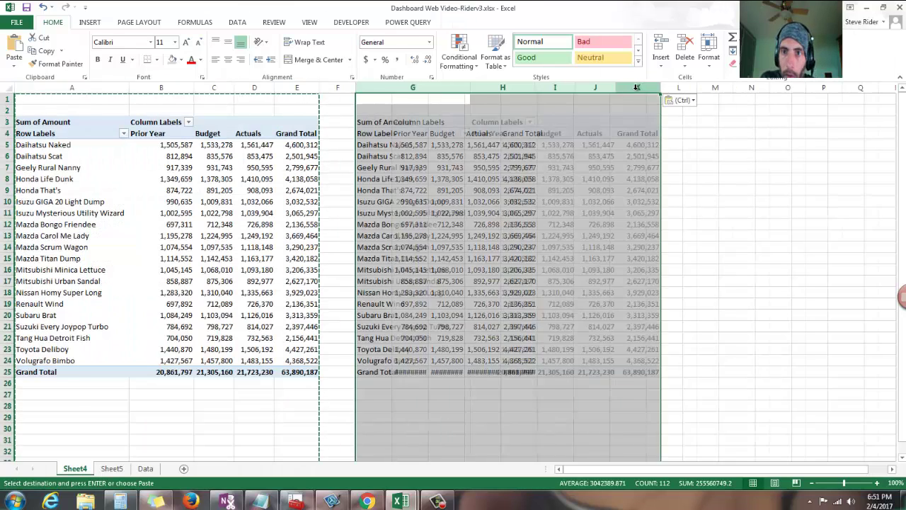
{"action": "left_click", "coordinate": [749, 88]}
{"action": "key", "text": "ctrl+v"}
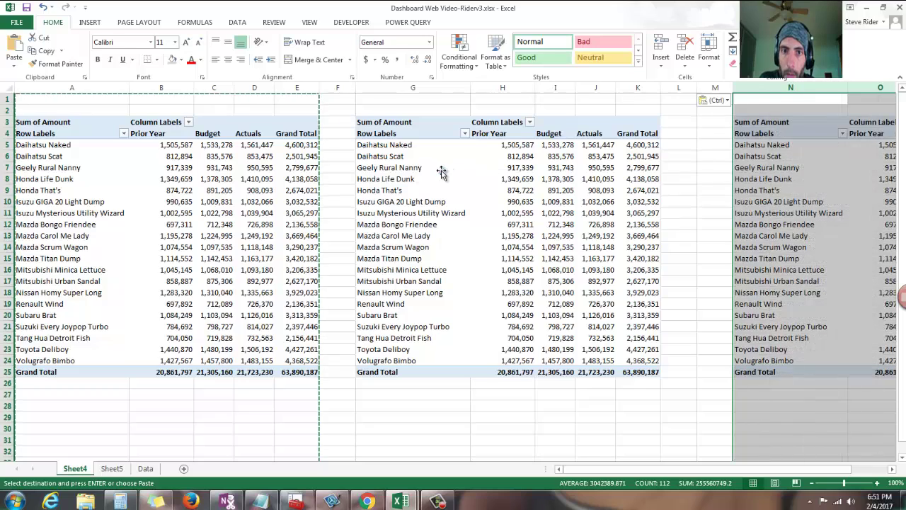
- Switch the middle pivot's rows to State and remove Vehicle from the third pivot
{"action": "left_click", "coordinate": [440, 168]}
{"action": "left_click", "coordinate": [773, 168]}
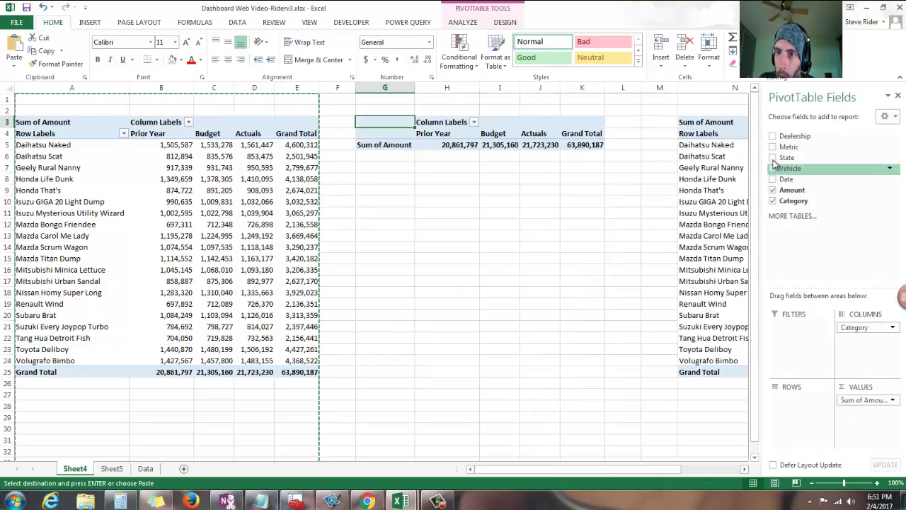
{"action": "left_click", "coordinate": [772, 158]}
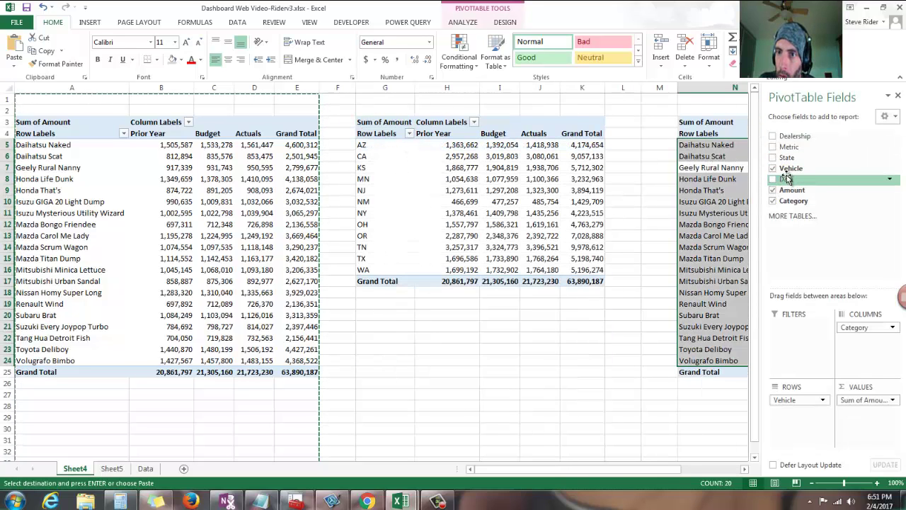
{"action": "left_click", "coordinate": [773, 168]}
{"action": "left_click", "coordinate": [299, 191]}
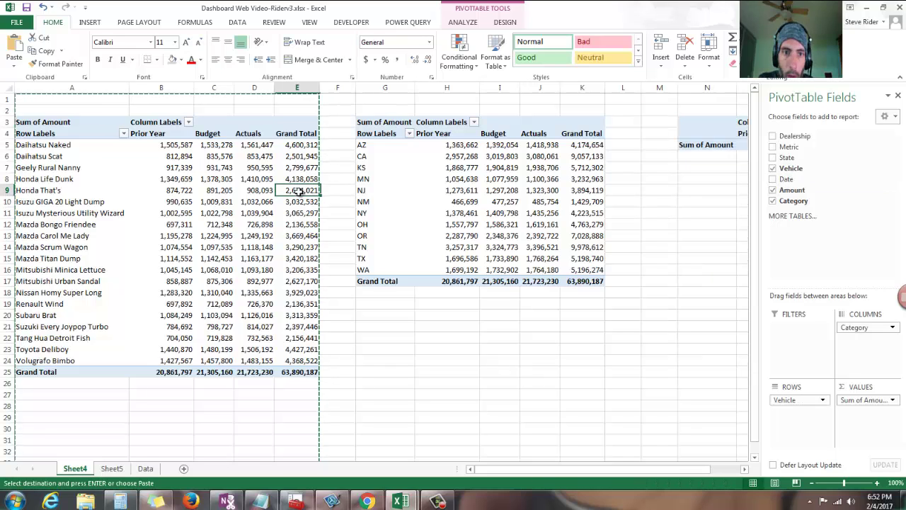
{"action": "key", "text": "alt+n"}
{"action": "key", "text": "v"}
{"action": "key", "text": "Escape"}
{"action": "key", "text": "Escape"}
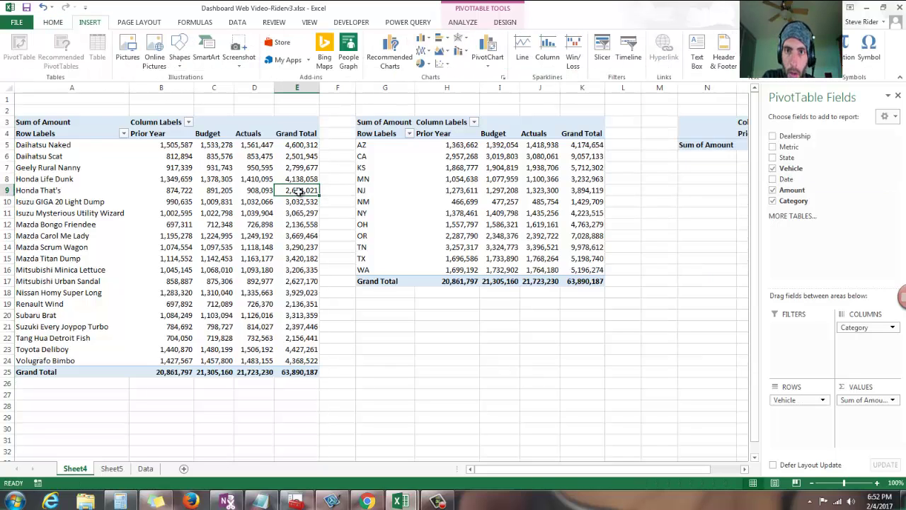
{"action": "key", "text": "alt+n"}
- Insert a clustered bar pivot chart of the Vehicle pivot and shift it left
{"action": "key", "text": "v"}
{"action": "key", "text": "c"}
{"action": "left_click", "coordinate": [312, 188]}
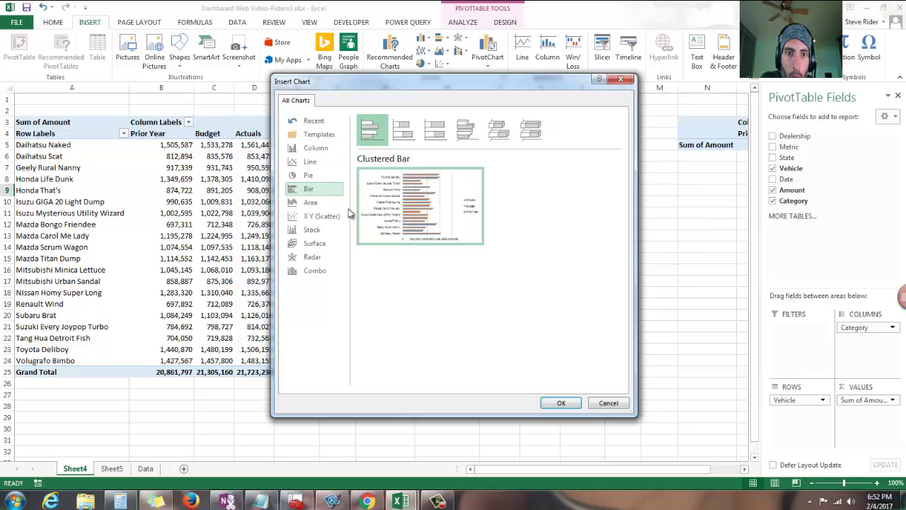
{"action": "left_click", "coordinate": [561, 402]}
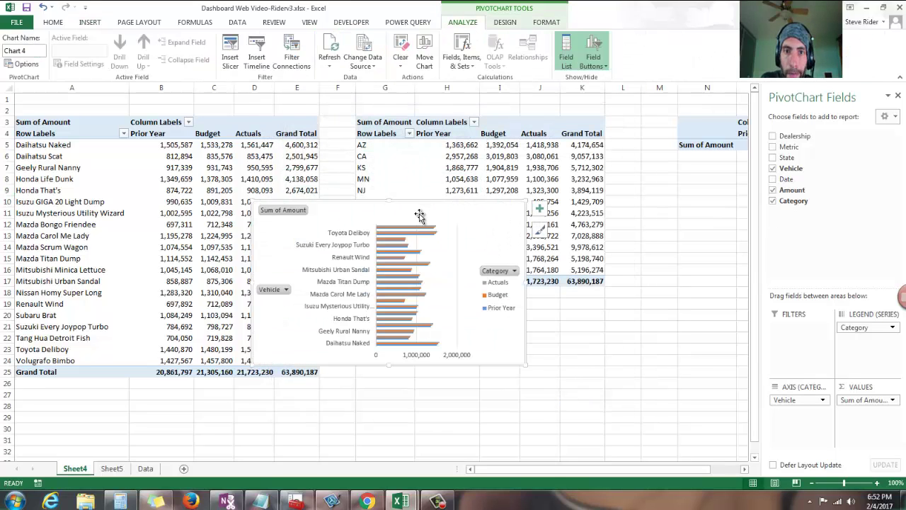
{"action": "left_click_drag", "start_coordinate": [420, 215], "coordinate": [354, 217]}
- Insert a clustered bar pivot chart of the State pivot
{"action": "left_click", "coordinate": [527, 172]}
{"action": "key", "text": "alt+n"}
{"action": "key", "text": "v"}
{"action": "key", "text": "c"}
{"action": "left_click", "coordinate": [309, 188]}
{"action": "left_click", "coordinate": [559, 403]}
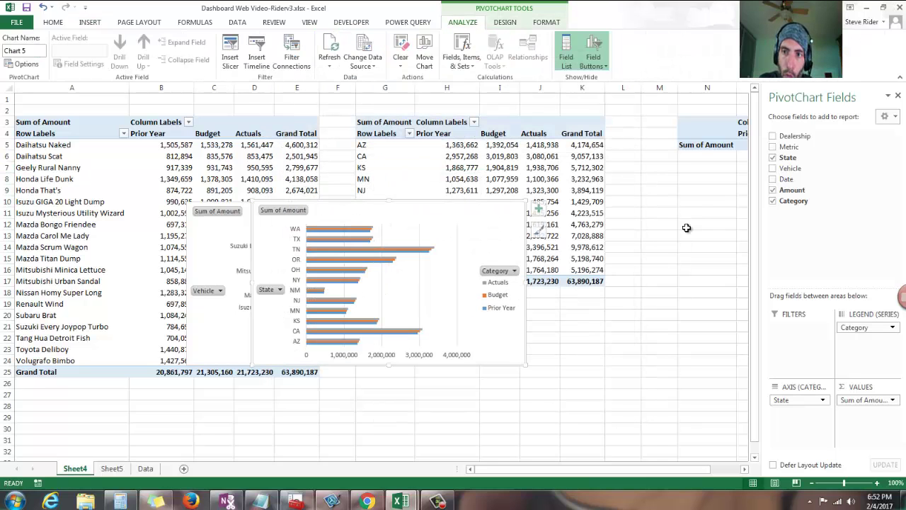
- Insert a 3-D clustered column chart of the totals pivot, then cut all three charts
{"action": "left_click", "coordinate": [688, 146]}
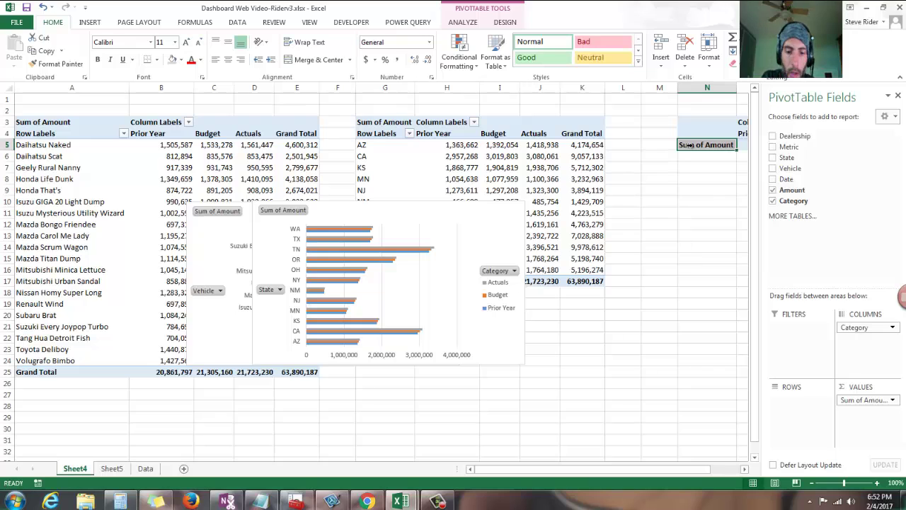
{"action": "key", "text": "alt+n"}
{"action": "key", "text": "s"}
{"action": "key", "text": "z"}
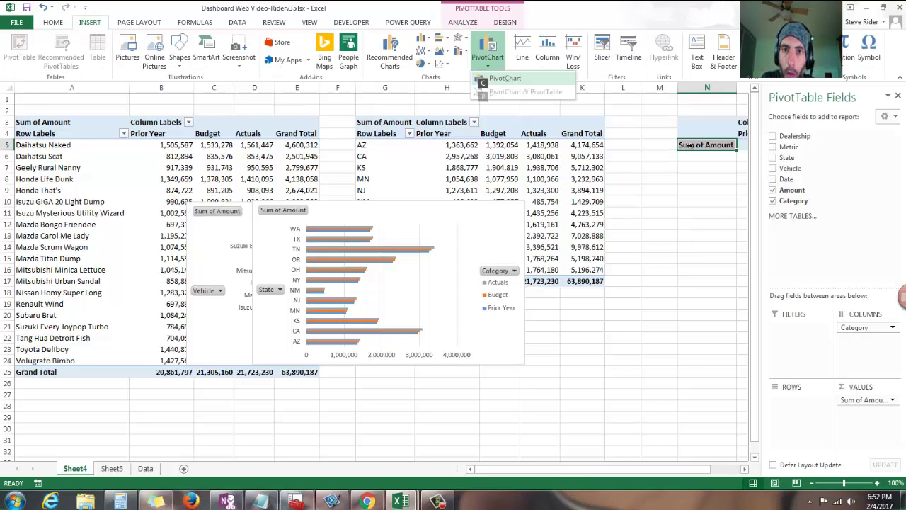
{"action": "key", "text": "c"}
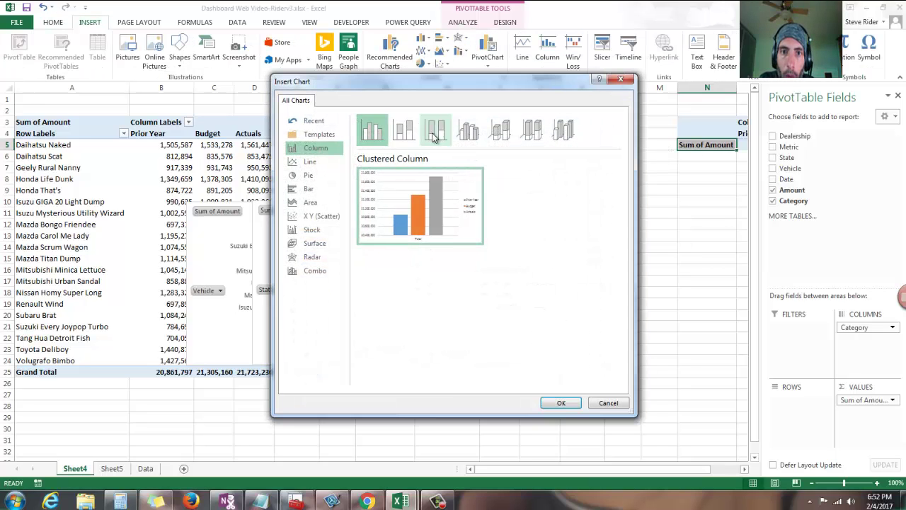
{"action": "left_click", "coordinate": [468, 129]}
{"action": "left_click", "coordinate": [556, 403]}
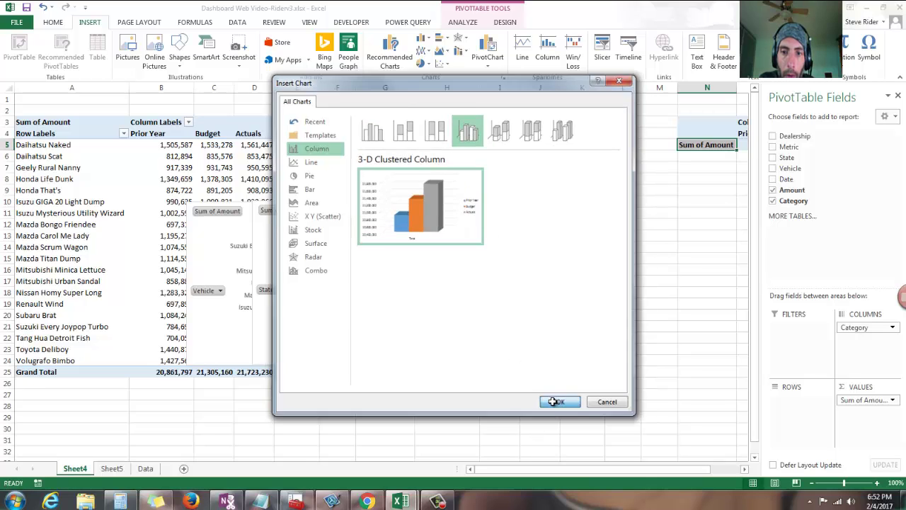
{"action": "left_click_drag", "start_coordinate": [458, 219], "coordinate": [547, 219]}
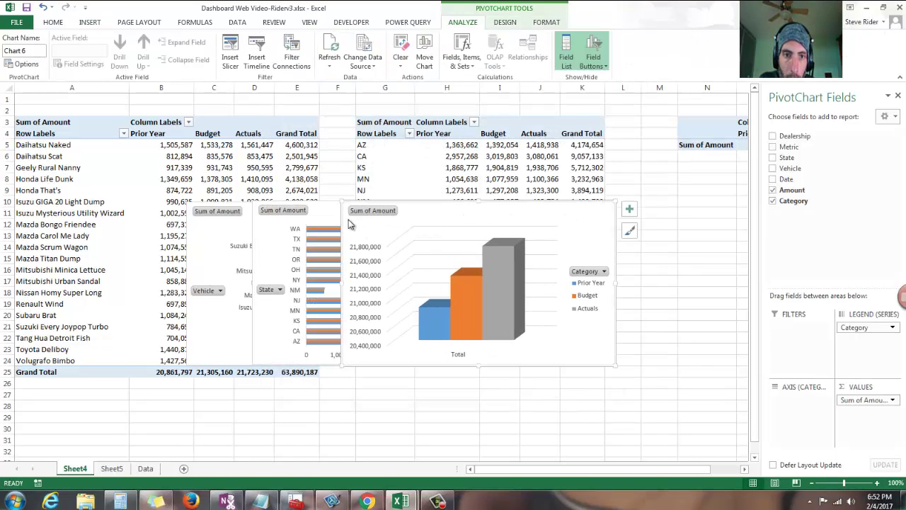
{"action": "left_click", "coordinate": [222, 237]}
{"action": "key", "text": "Delete"}
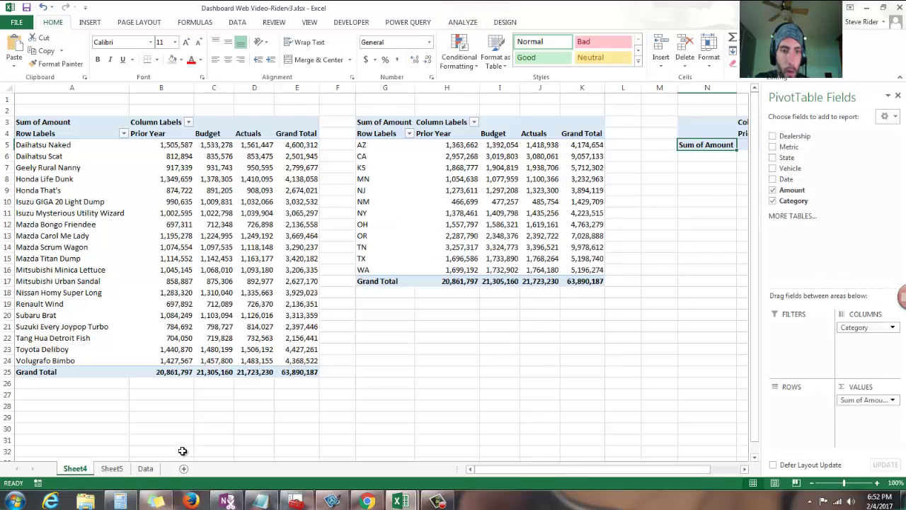
- Paste the charts onto Sheet5 and set columns A, L, T and X to width 1.25
{"action": "left_click", "coordinate": [111, 469]}
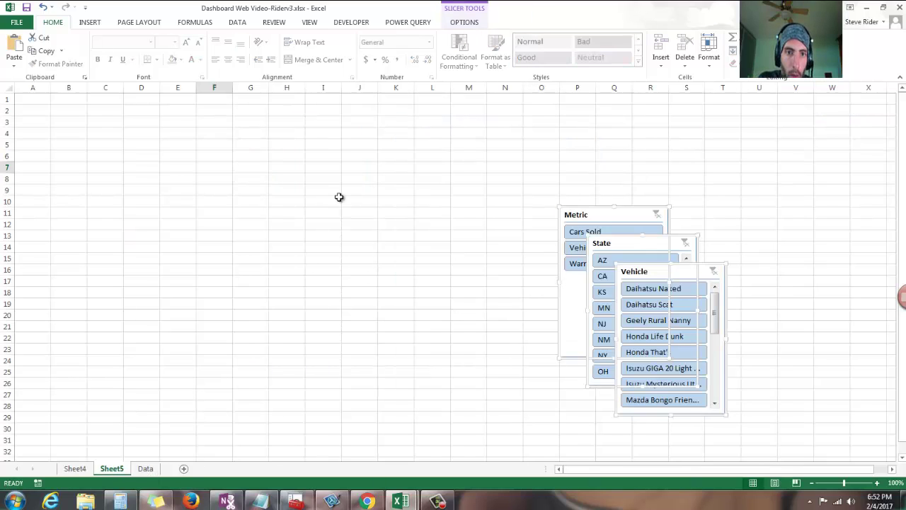
{"action": "key", "text": "ctrl+v"}
{"action": "left_click", "coordinate": [30, 86]}
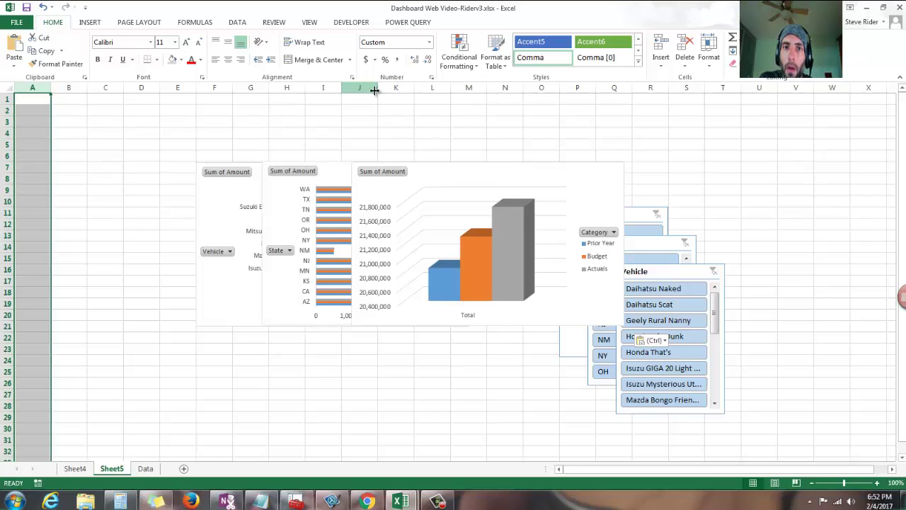
{"action": "left_click", "coordinate": [433, 88]}
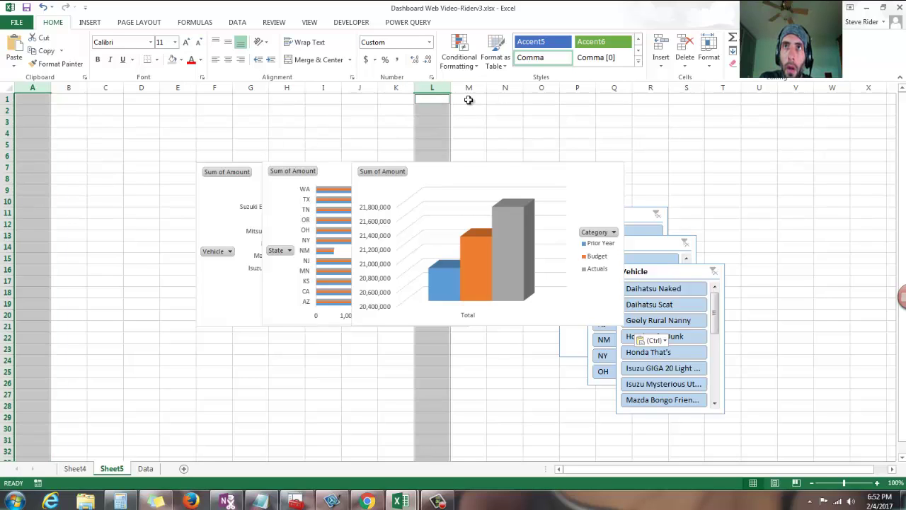
{"action": "left_click", "coordinate": [723, 87], "text": "ctrl"}
{"action": "left_click", "coordinate": [876, 85], "text": "ctrl"}
{"action": "right_click", "coordinate": [876, 86]}
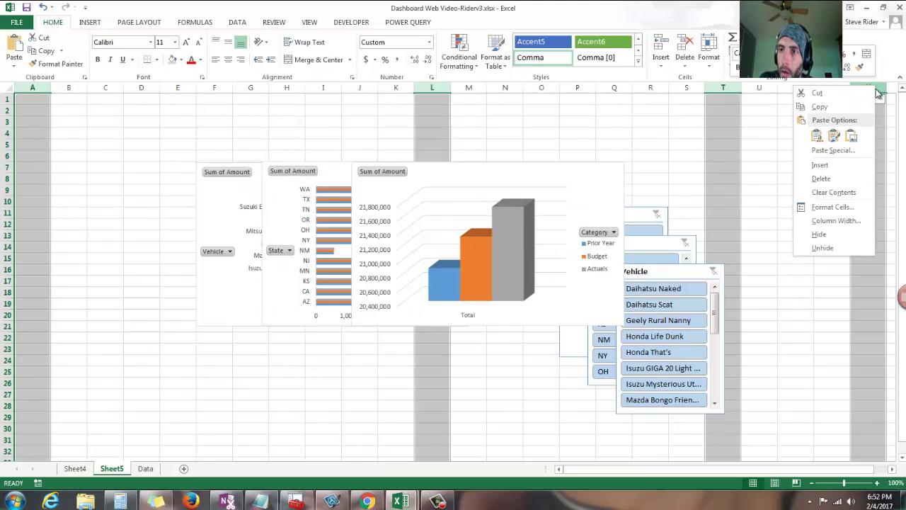
{"action": "left_click", "coordinate": [828, 218]}
{"action": "type", "text": "1.2"}
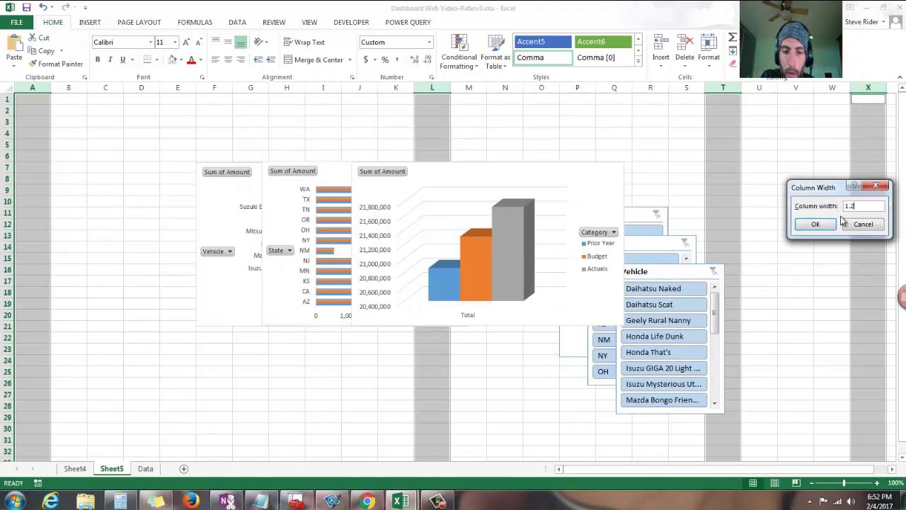
{"action": "type", "text": "5"}
{"action": "key", "text": "Return"}
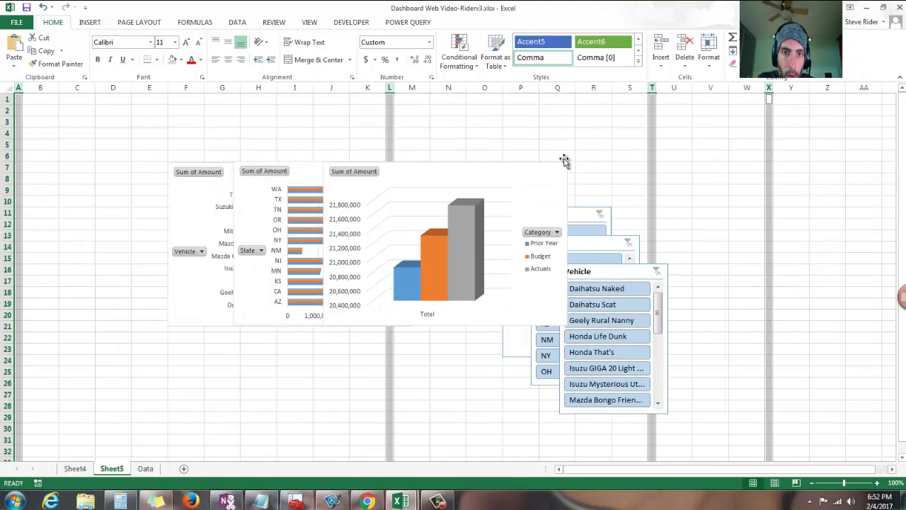
{"action": "left_click", "coordinate": [505, 187]}
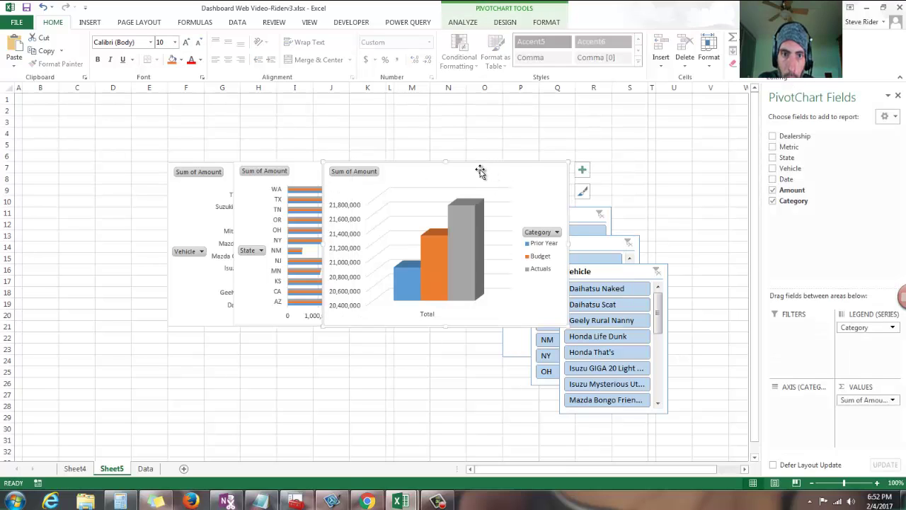
- Move the 3-D chart up right, the State chart down, and the Vehicle chart top left
{"action": "mouse_move", "coordinate": [508, 163]}
{"action": "left_mouse_down"}
{"action": "mouse_move", "coordinate": [554, 137]}
{"action": "mouse_move", "coordinate": [549, 111]}
{"action": "left_mouse_up"}
{"action": "left_click_drag", "start_coordinate": [335, 176], "coordinate": [473, 339]}
{"action": "mouse_move", "coordinate": [333, 173]}
{"action": "left_mouse_down"}
{"action": "mouse_move", "coordinate": [215, 141]}
{"action": "mouse_move", "coordinate": [178, 111]}
{"action": "mouse_move", "coordinate": [106, 116]}
{"action": "mouse_move", "coordinate": [135, 121]}
{"action": "mouse_move", "coordinate": [117, 113]}
{"action": "left_mouse_up"}
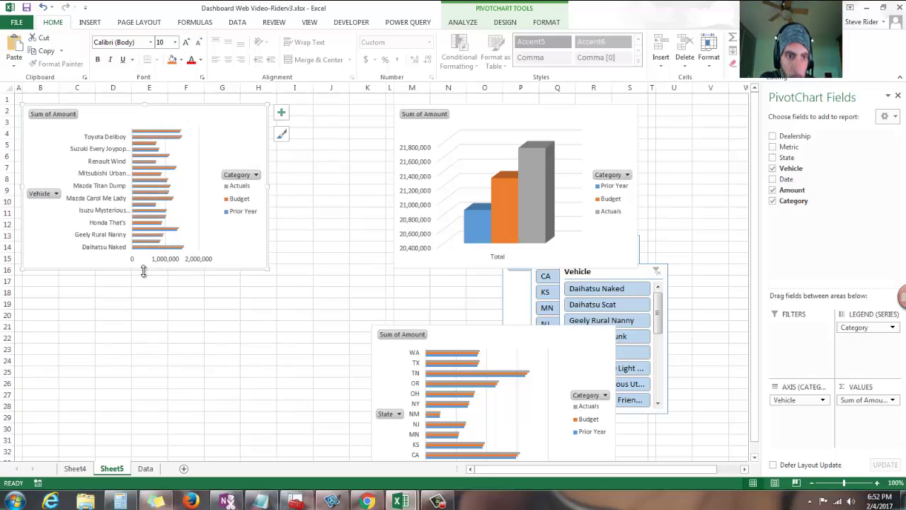
- Stretch the Vehicle chart down to about row 33 and across to column K
{"action": "scroll", "coordinate": [145, 269], "scroll_direction": "down", "scroll_amount": 1}
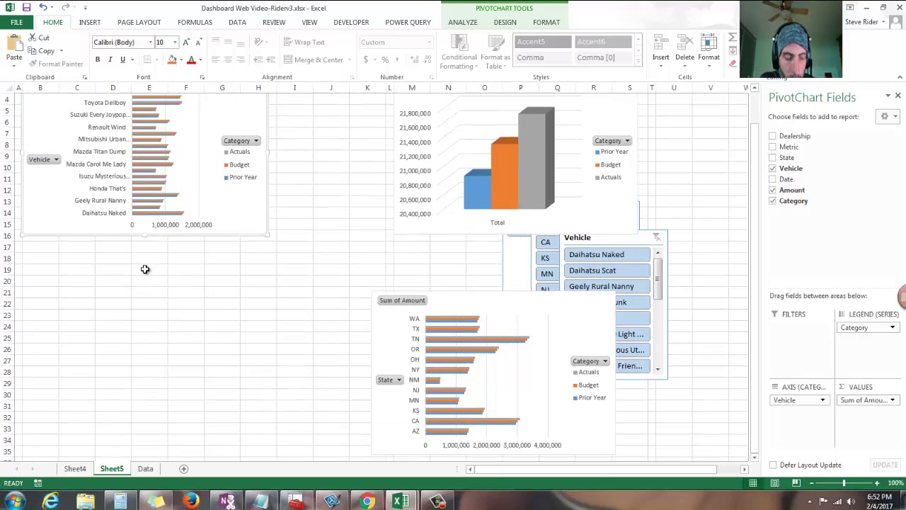
{"action": "scroll", "coordinate": [145, 269], "scroll_direction": "down", "scroll_amount": 1, "text": "ctrl"}
{"action": "left_click_drag", "start_coordinate": [121, 239], "coordinate": [119, 411]}
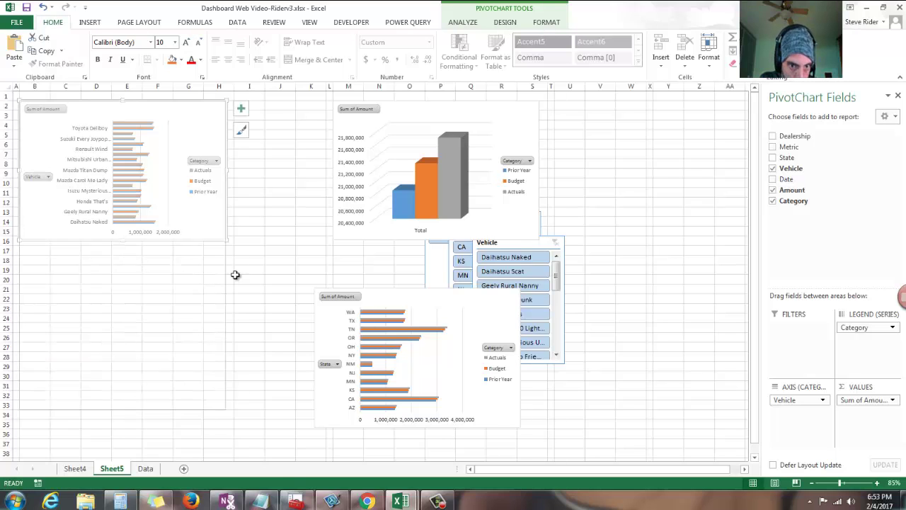
{"action": "left_click_drag", "start_coordinate": [227, 253], "coordinate": [326, 255]}
- Hide the Vehicle chart's field buttons and move the Vehicle slicer off to the right
{"action": "right_click", "coordinate": [37, 261]}
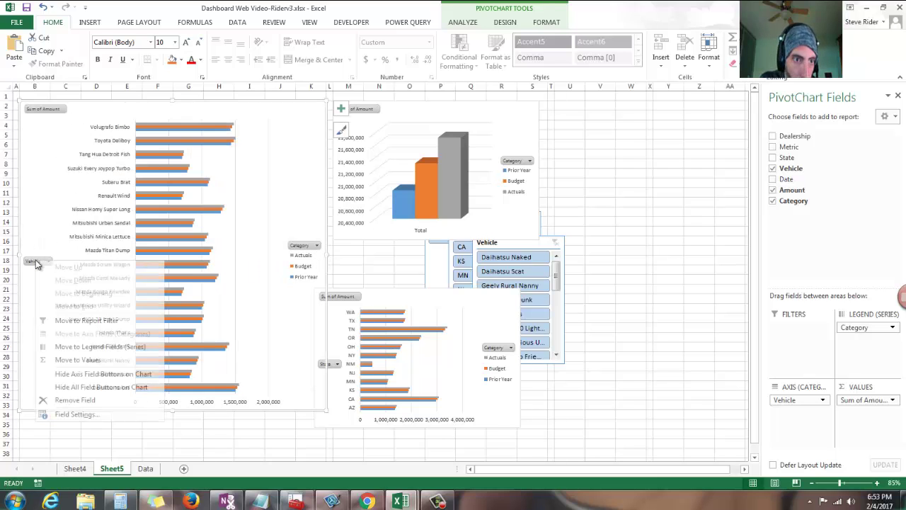
{"action": "left_click", "coordinate": [85, 388]}
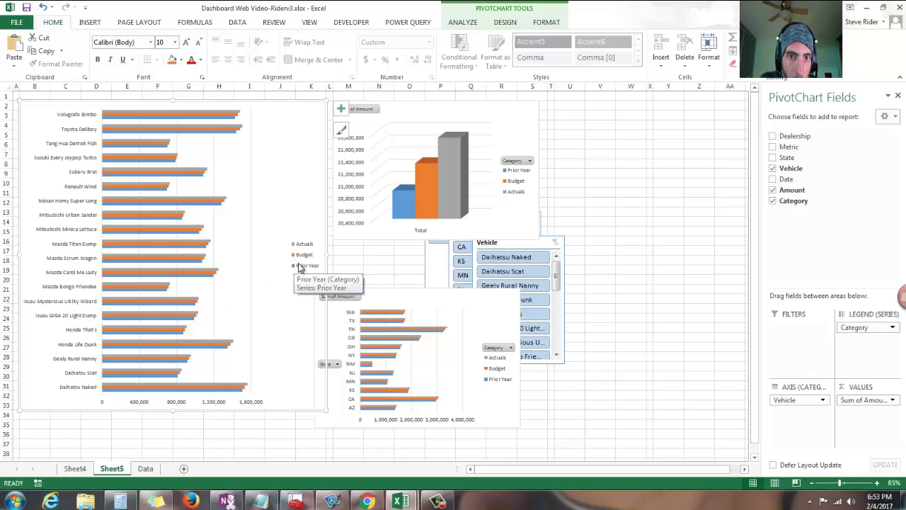
{"action": "left_click", "coordinate": [541, 249]}
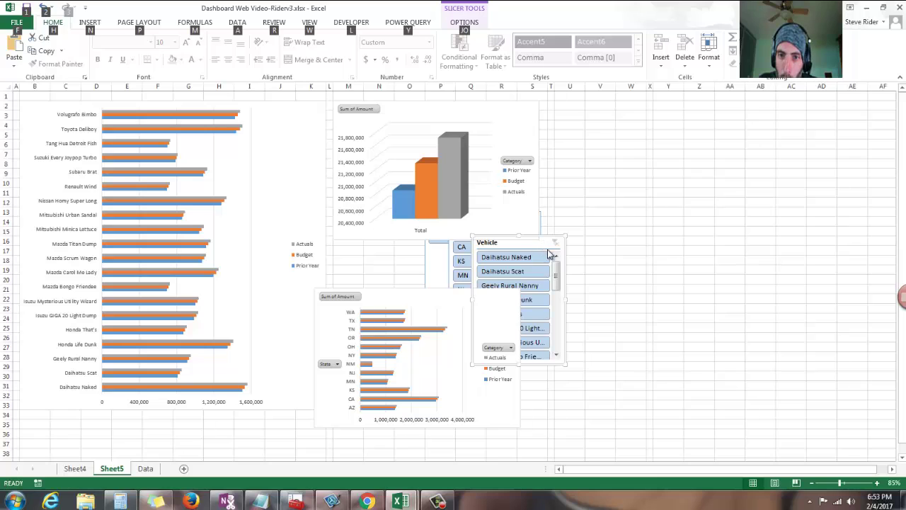
{"action": "left_click_drag", "start_coordinate": [567, 281], "coordinate": [735, 180]}
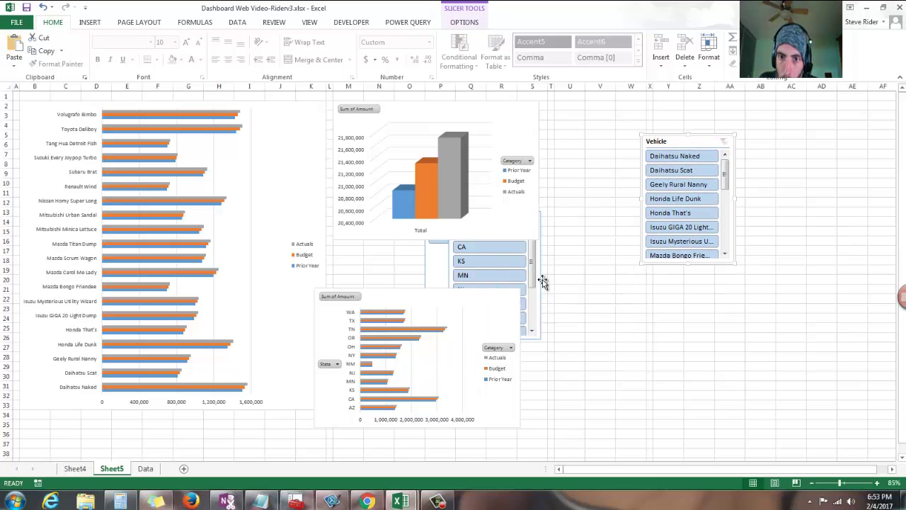
- Move the Metric slicer up beside the charts and shorten it to its three items
{"action": "left_click", "coordinate": [538, 281]}
{"action": "left_click", "coordinate": [466, 216]}
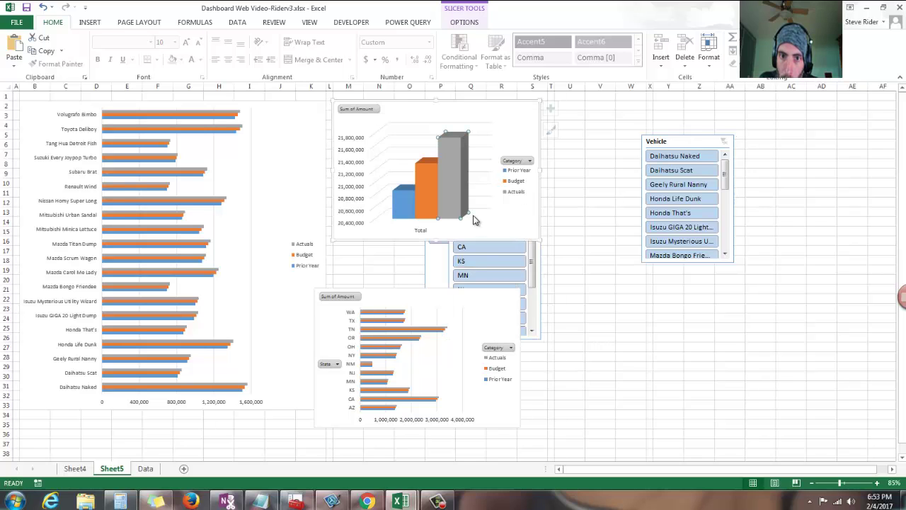
{"action": "left_click_drag", "start_coordinate": [441, 277], "coordinate": [579, 99]}
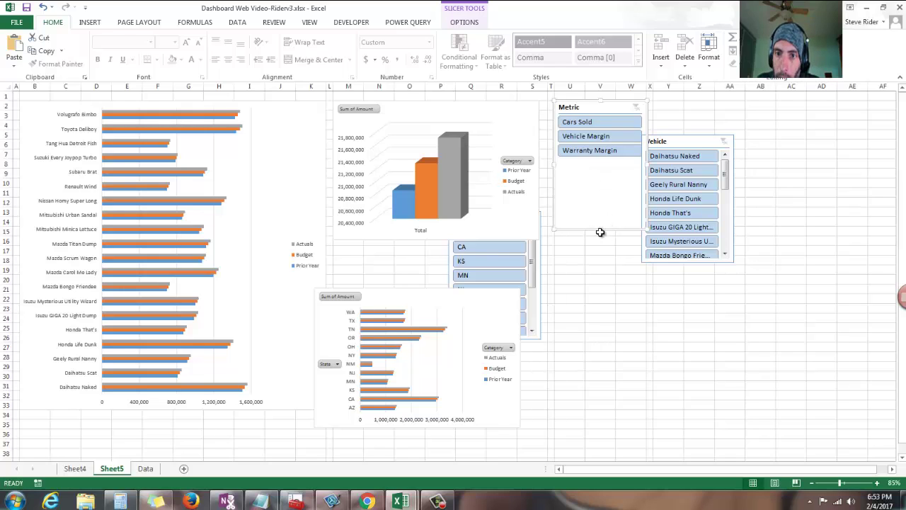
{"action": "left_click_drag", "start_coordinate": [599, 229], "coordinate": [599, 177]}
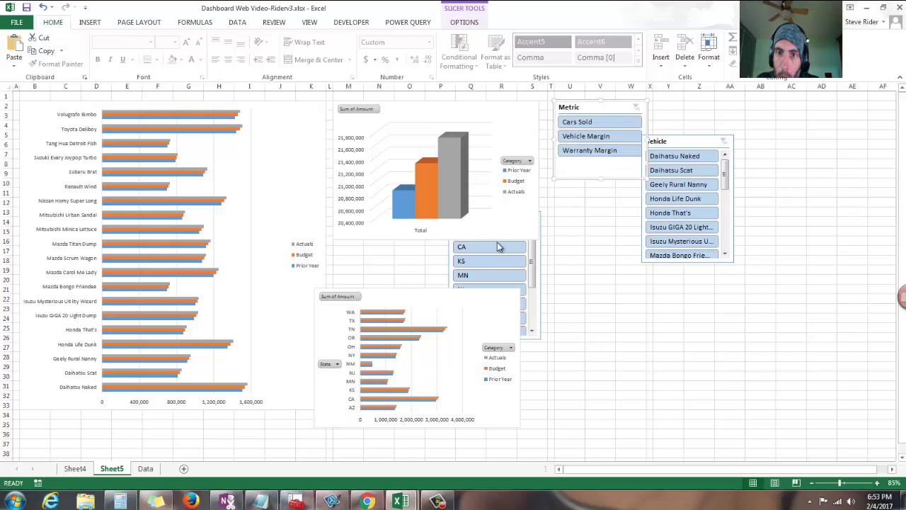
- Place the State slicer below Metric, lengthen it for all states, and move the State chart under the 3-D chart
{"action": "left_click", "coordinate": [536, 257]}
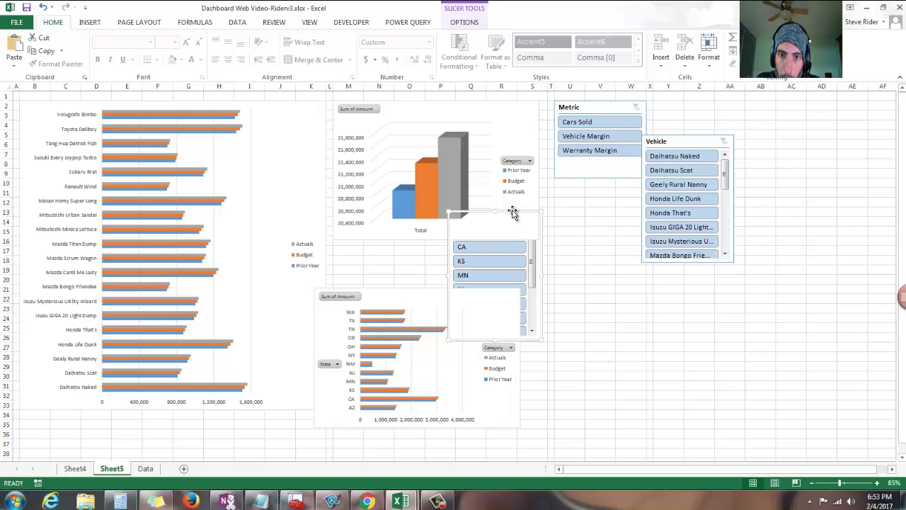
{"action": "left_click_drag", "start_coordinate": [558, 207], "coordinate": [605, 185]}
{"action": "left_click_drag", "start_coordinate": [558, 255], "coordinate": [556, 255]}
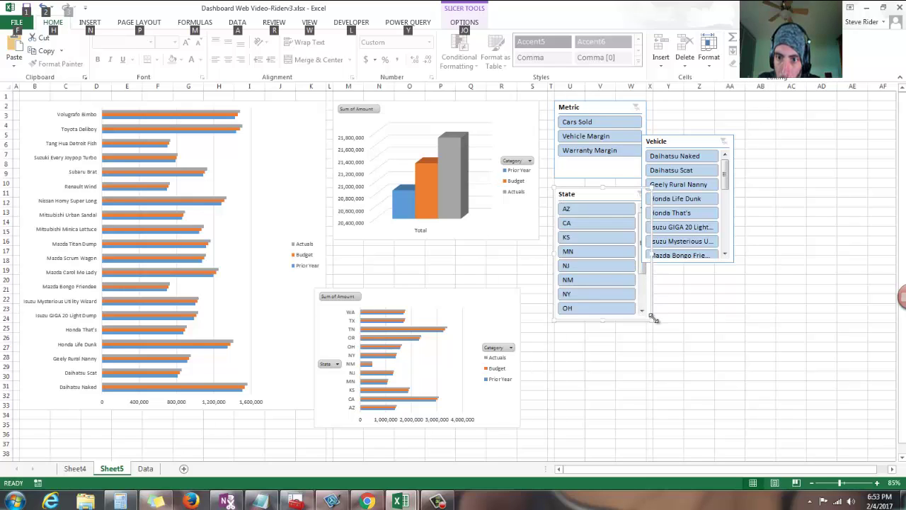
{"action": "left_click_drag", "start_coordinate": [646, 321], "coordinate": [638, 323]}
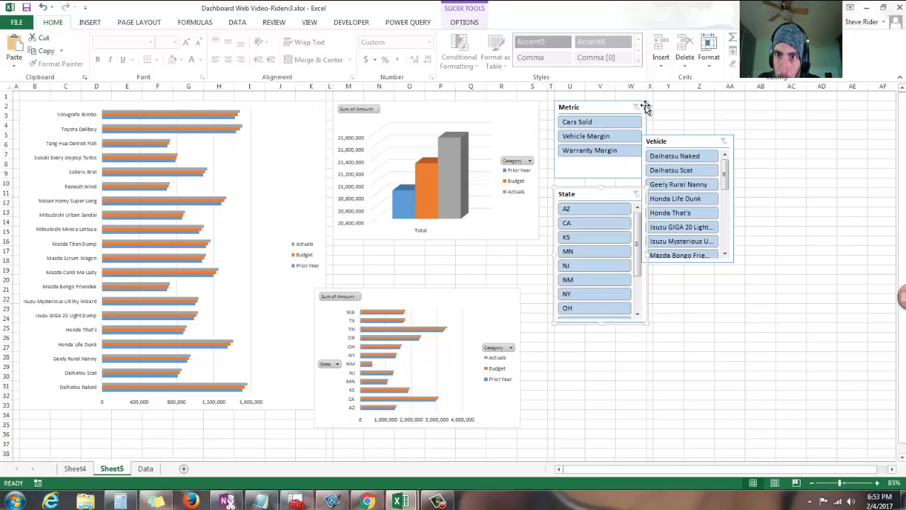
{"action": "left_click_drag", "start_coordinate": [601, 322], "coordinate": [597, 412]}
{"action": "left_click_drag", "start_coordinate": [449, 293], "coordinate": [470, 249]}
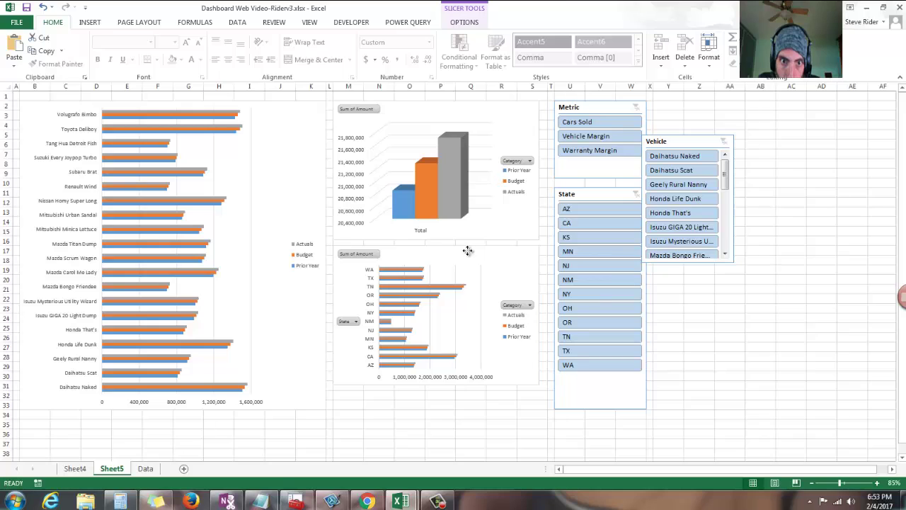
{"action": "left_click_drag", "start_coordinate": [546, 313], "coordinate": [551, 316]}
- Widen the 3-D column chart slightly and make the State bar chart taller
{"action": "left_click", "coordinate": [540, 172]}
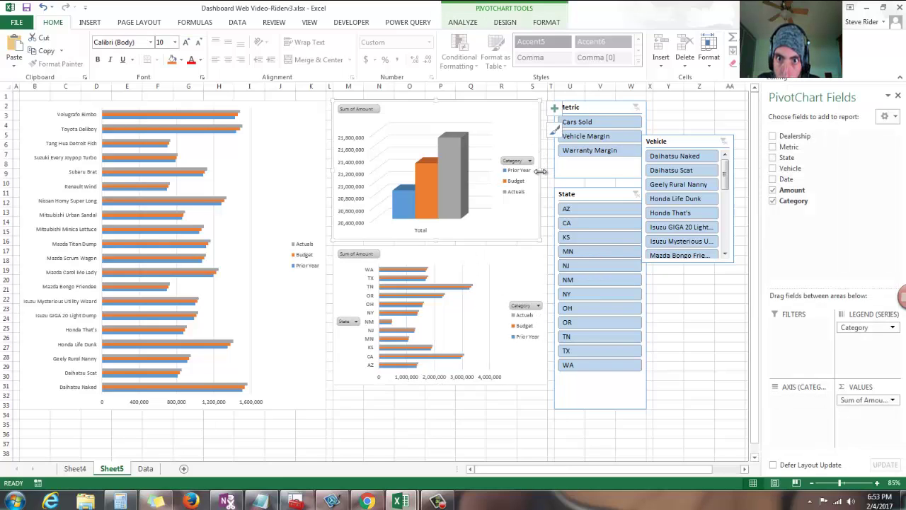
{"action": "left_click_drag", "start_coordinate": [543, 171], "coordinate": [550, 171]}
{"action": "left_click", "coordinate": [447, 387]}
{"action": "left_click_drag", "start_coordinate": [439, 385], "coordinate": [439, 409]}
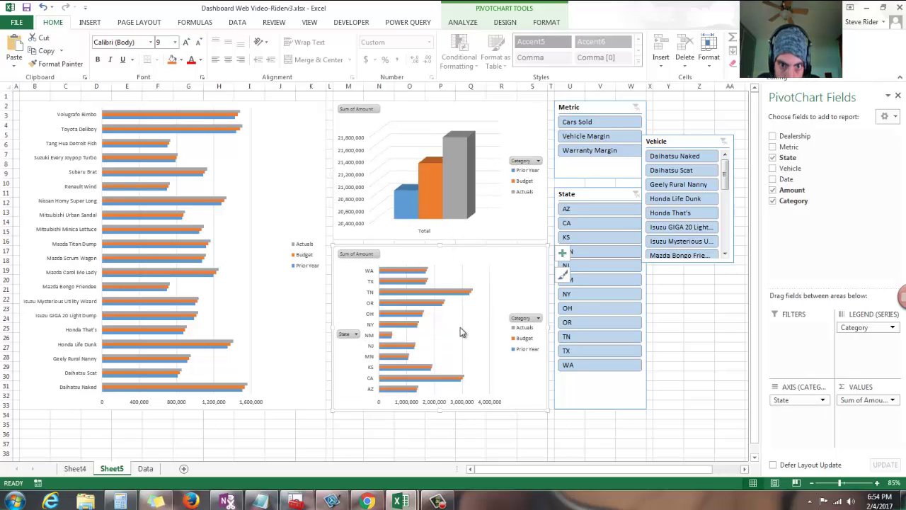
- Add the chart title 'By Dealership State' to the State bar chart
{"action": "left_click", "coordinate": [563, 255]}
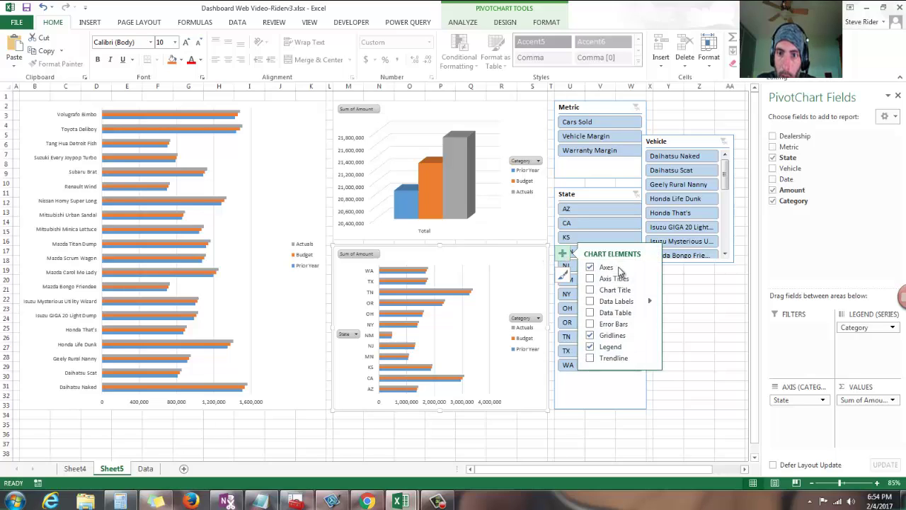
{"action": "left_click", "coordinate": [592, 291]}
{"action": "left_click_drag", "start_coordinate": [464, 267], "coordinate": [465, 271]}
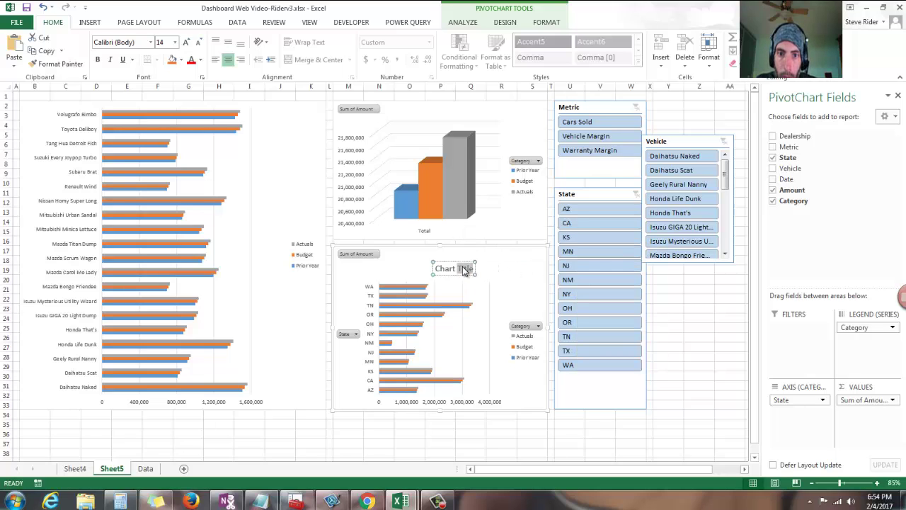
{"action": "type", "text": "By deale"}
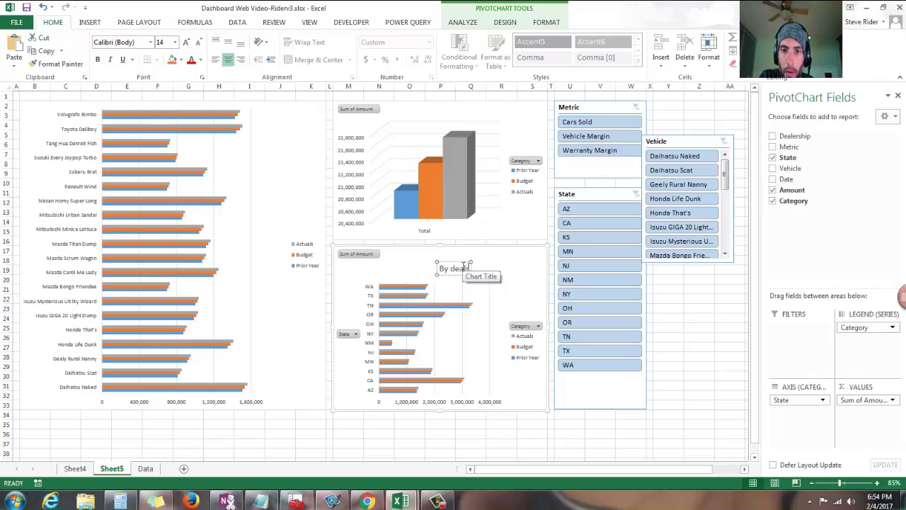
{"action": "key", "text": "BackSpace"}
{"action": "key", "text": "BackSpace"}
{"action": "key", "text": "BackSpace"}
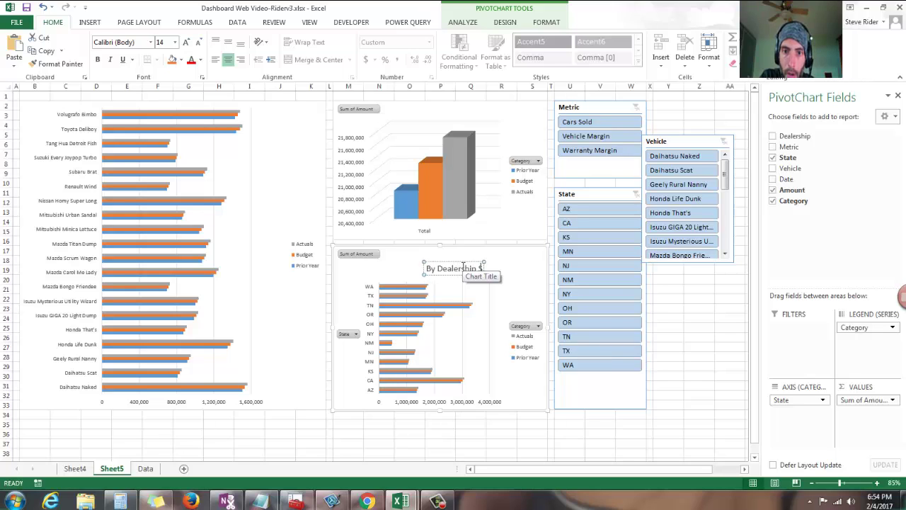
{"action": "triple_click", "coordinate": [465, 270]}
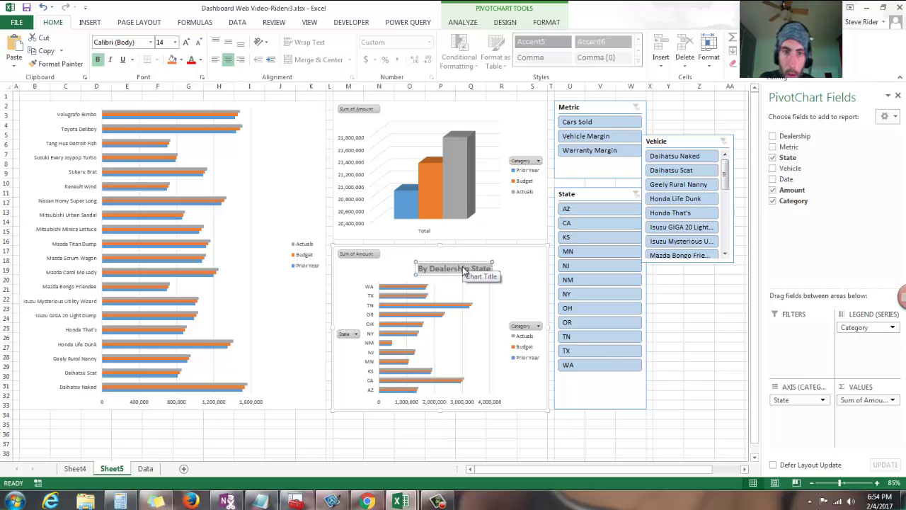
- Hide the State chart's field buttons and delete its legend
{"action": "right_click", "coordinate": [360, 254]}
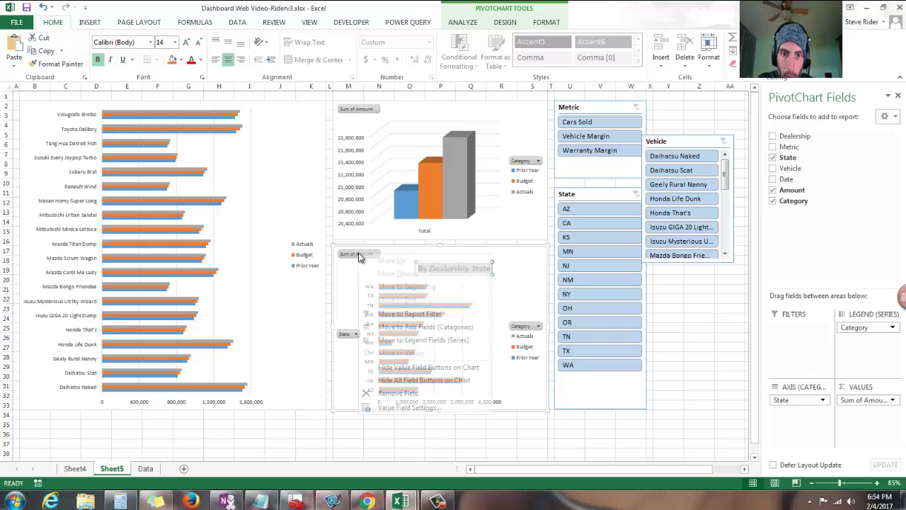
{"action": "left_click", "coordinate": [410, 381]}
{"action": "right_click", "coordinate": [527, 340]}
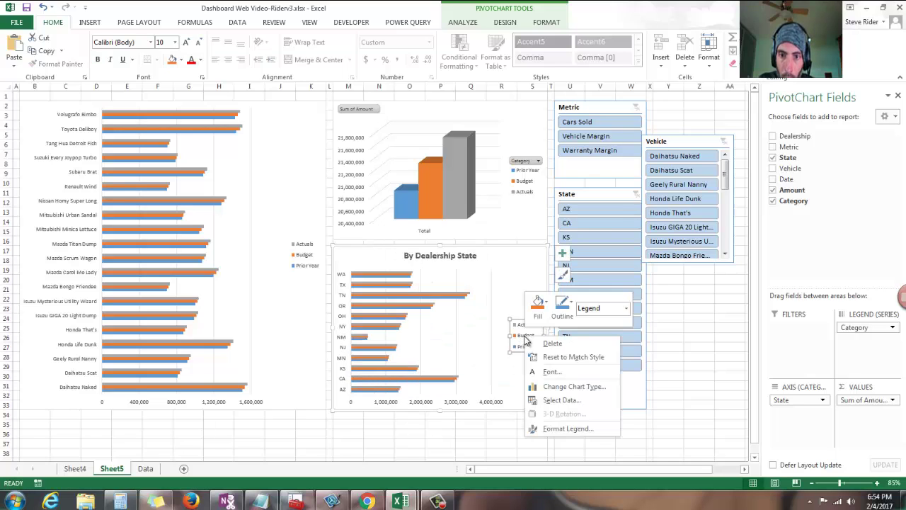
{"action": "left_click", "coordinate": [540, 345]}
{"action": "right_click", "coordinate": [299, 262]}
- Delete the Vehicle chart's legend and give it the bold title 'By Vehicle Model'
{"action": "key", "text": "Escape"}
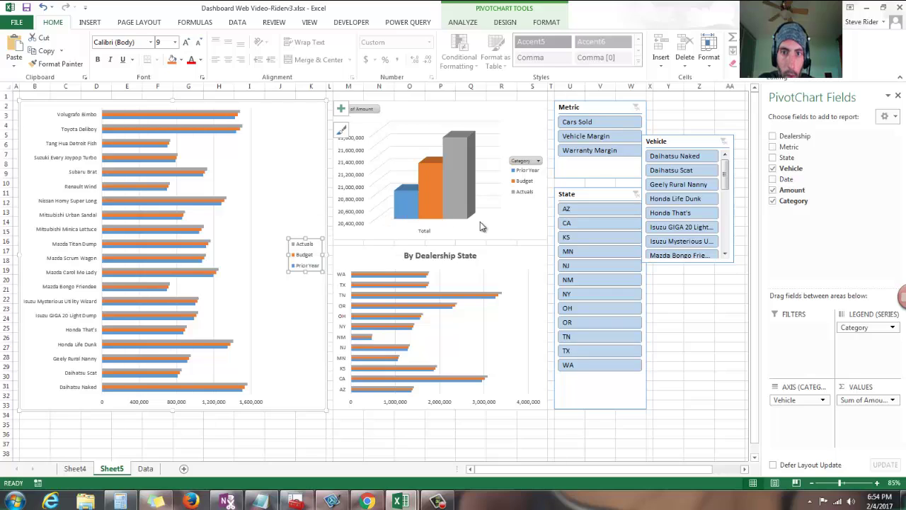
{"action": "key", "text": "Delete"}
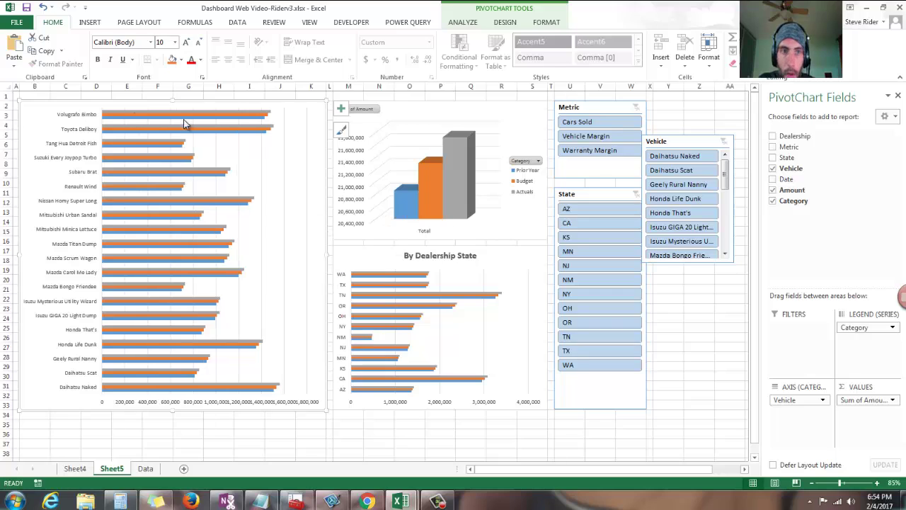
{"action": "left_click", "coordinate": [341, 108]}
{"action": "left_click", "coordinate": [369, 145]}
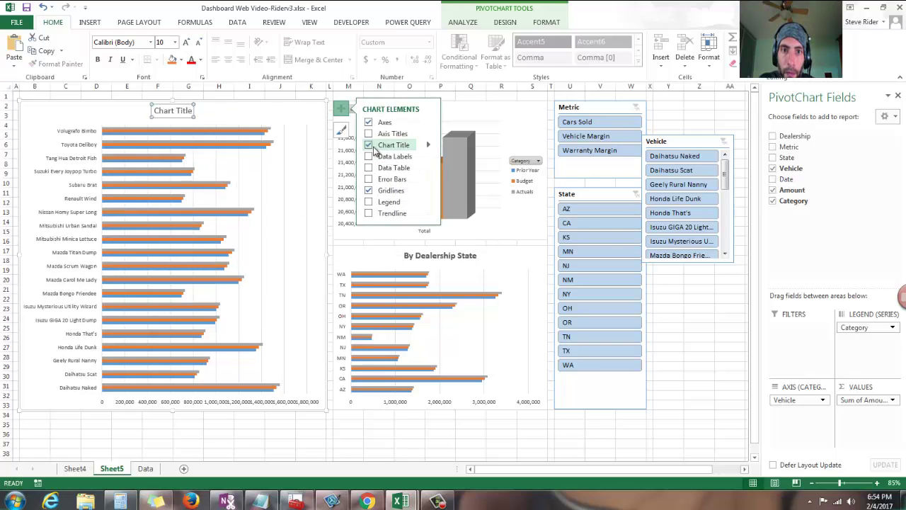
{"action": "left_click", "coordinate": [169, 115]}
{"action": "type", "text": "By Vehicle Model"}
{"action": "key", "text": "ctrl+a"}
{"action": "key", "text": "ctrl+b"}
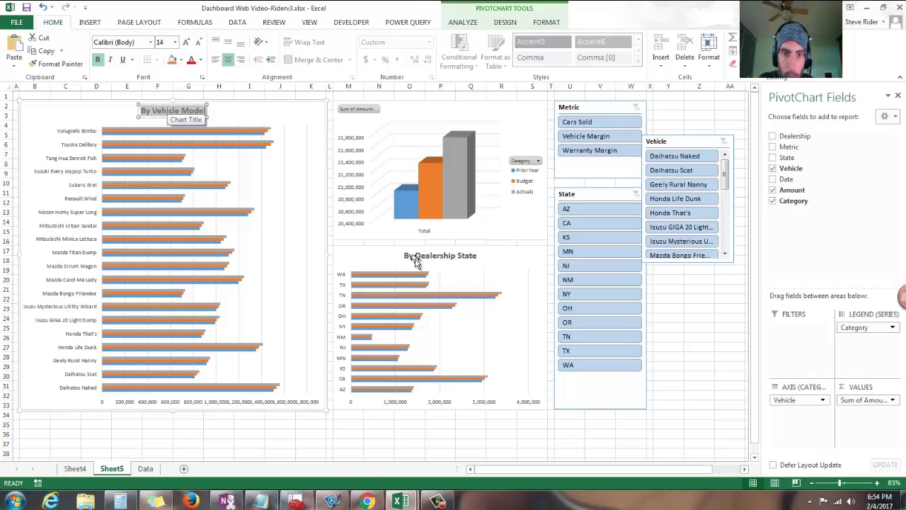
{"action": "left_click", "coordinate": [702, 299]}
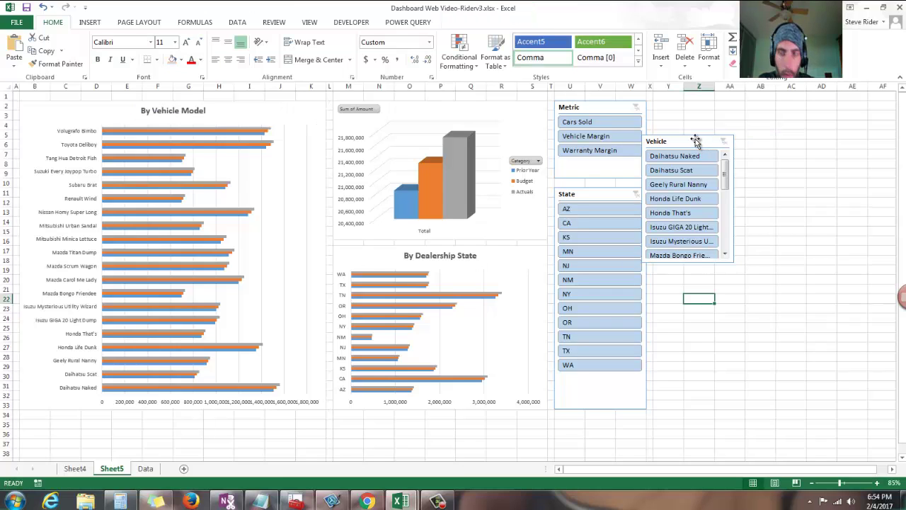
- Move the Vehicle slicer next to Metric and stretch it down to Volugrafo Bimbo
{"action": "left_click_drag", "start_coordinate": [692, 137], "coordinate": [703, 101]}
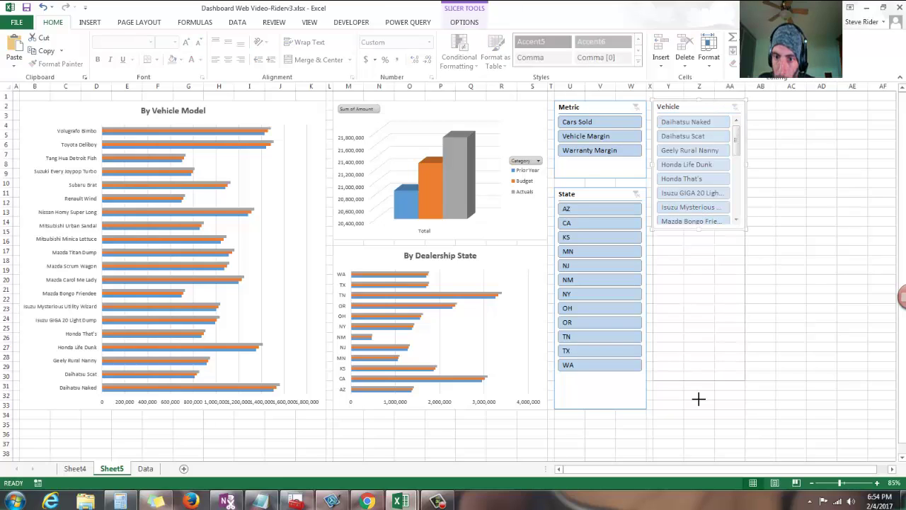
{"action": "left_click_drag", "start_coordinate": [699, 409], "coordinate": [700, 409]}
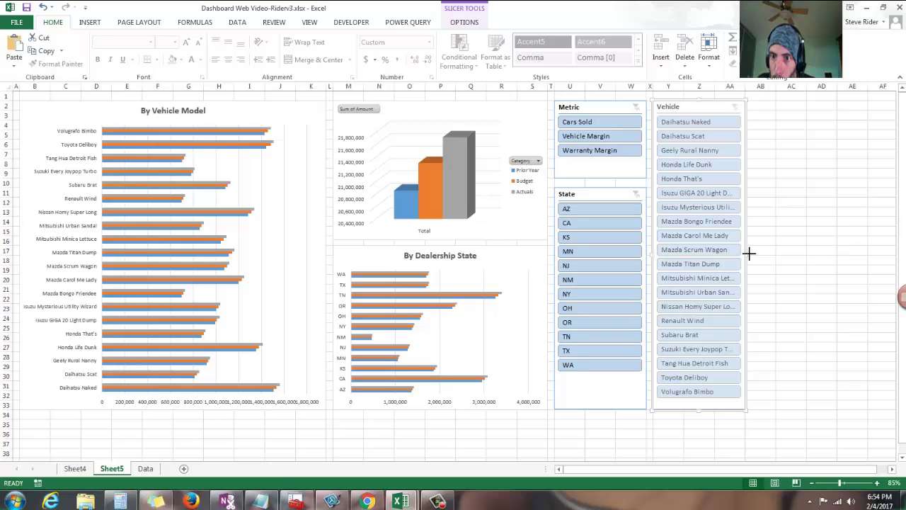
{"action": "left_click", "coordinate": [790, 230]}
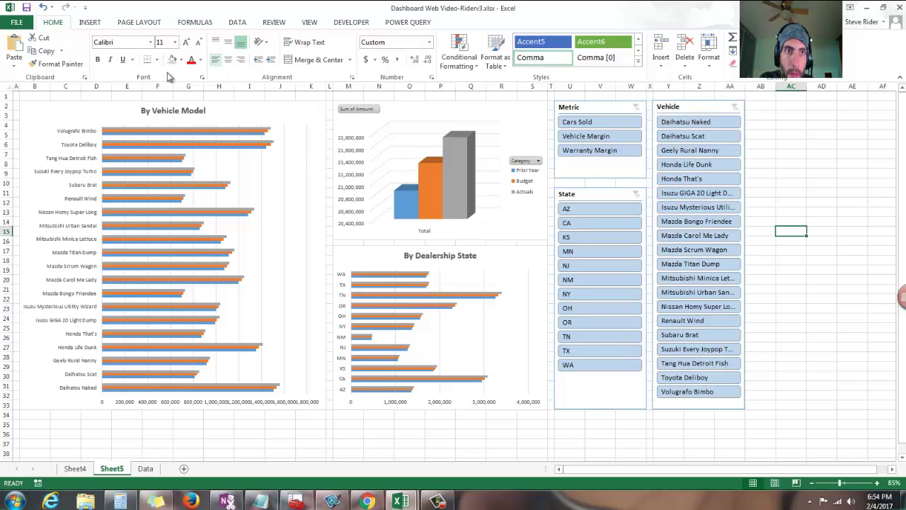
- Hide the row and column headings and the gridlines on the dashboard sheet
{"action": "left_click", "coordinate": [310, 22]}
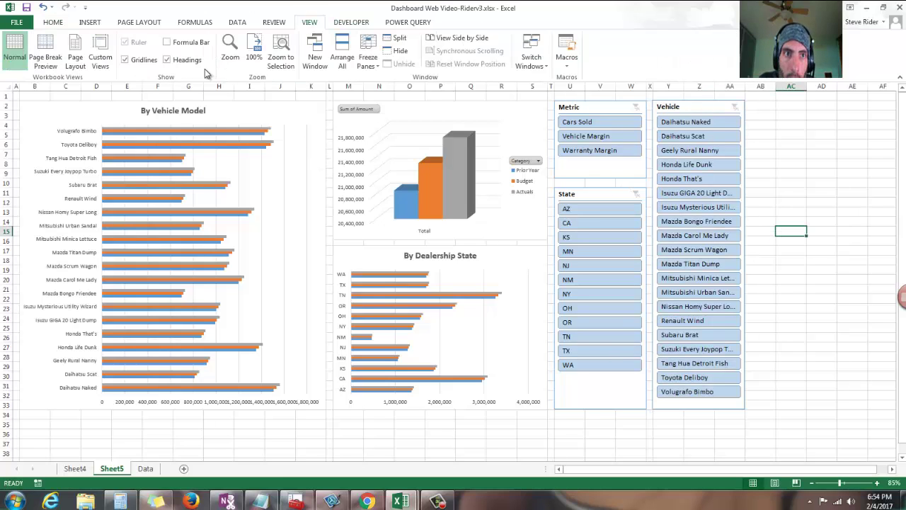
{"action": "left_click", "coordinate": [167, 59]}
{"action": "left_click", "coordinate": [125, 60]}
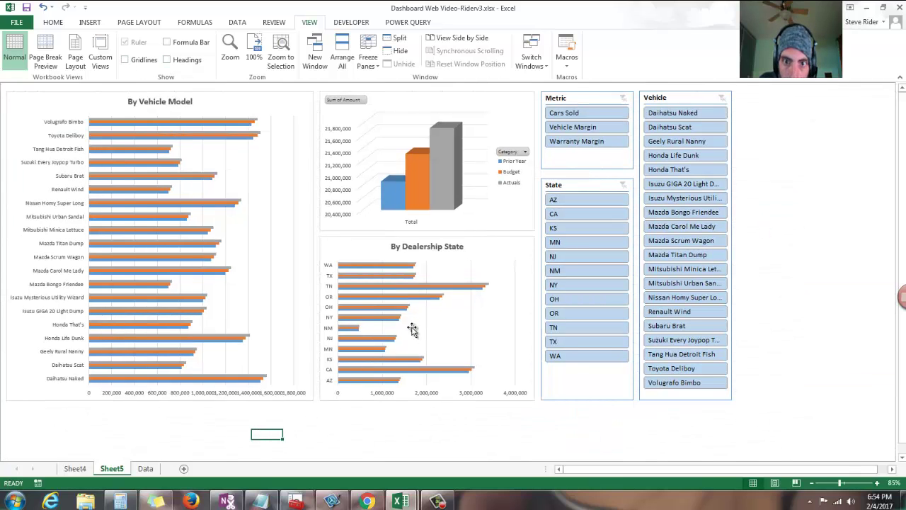
- Fill every cell on the sheet with a grey background
{"action": "left_click", "coordinate": [368, 241]}
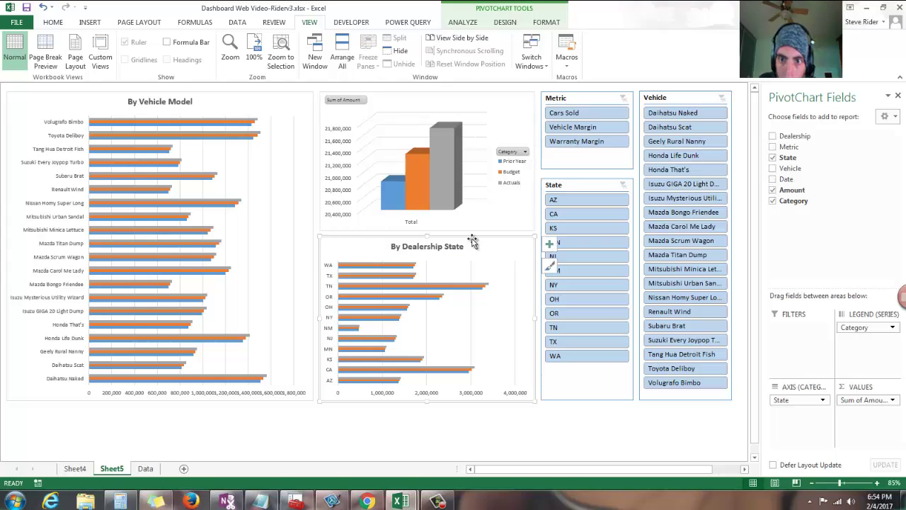
{"action": "key", "text": "ctrl+a"}
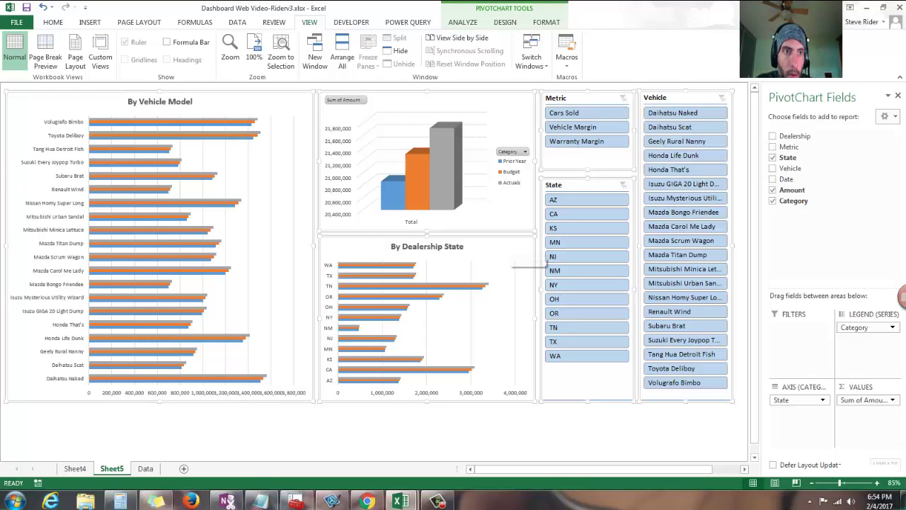
{"action": "left_click", "coordinate": [53, 22]}
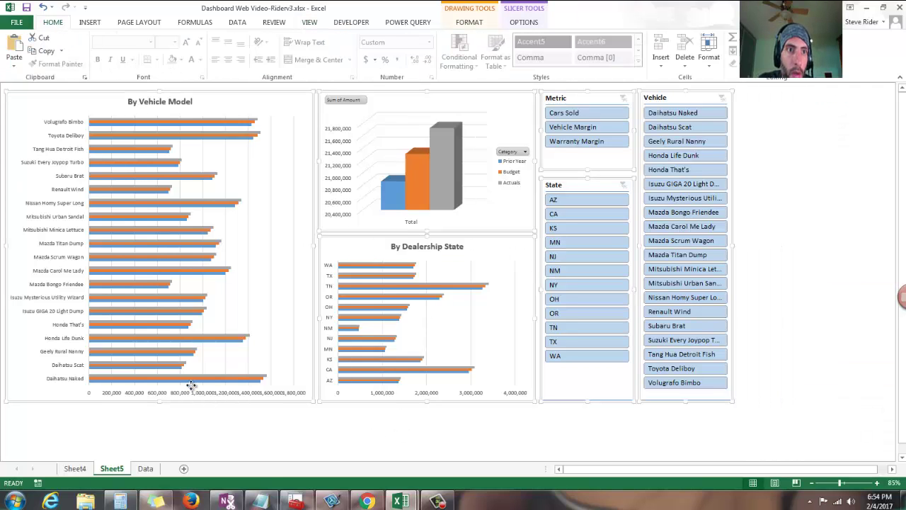
{"action": "left_click", "coordinate": [200, 419]}
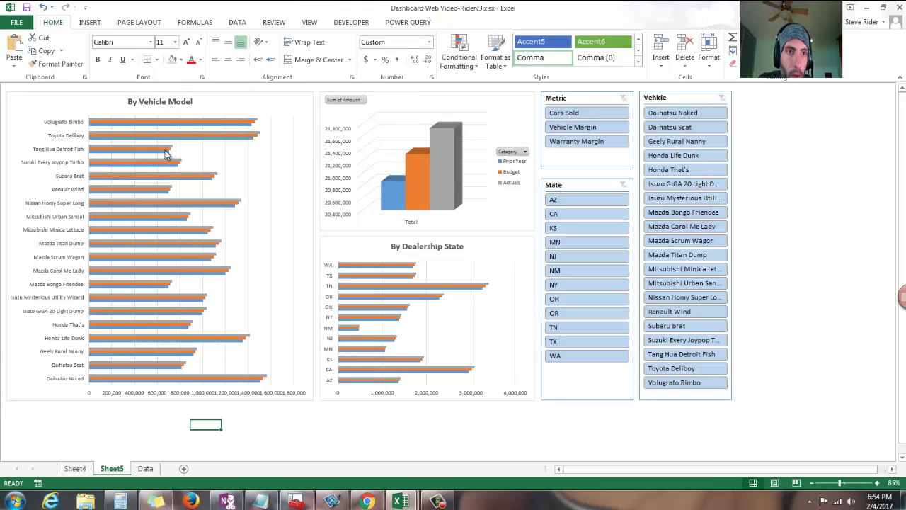
{"action": "key", "text": "ctrl+a"}
{"action": "left_click", "coordinate": [173, 61]}
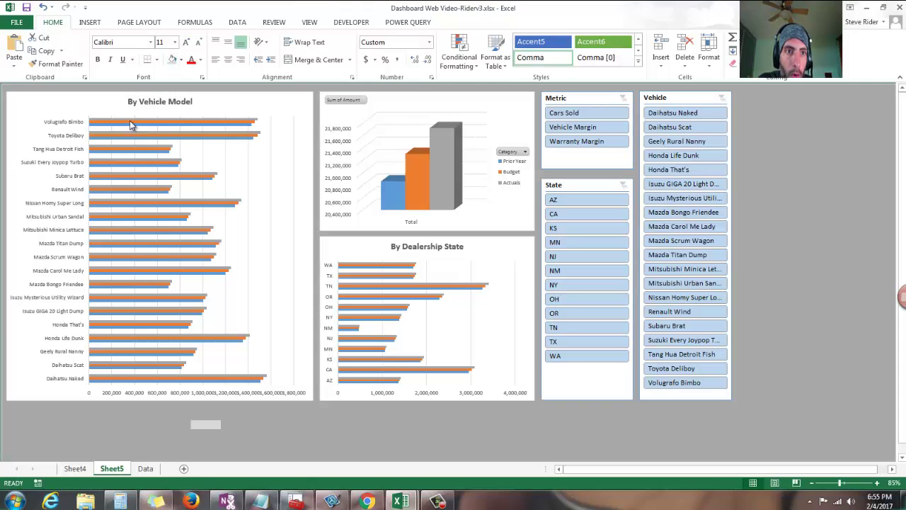
- Zoom the sheet to fit the dashboard area behind the charts and slicers
{"action": "left_click_drag", "start_coordinate": [4, 87], "coordinate": [720, 398]}
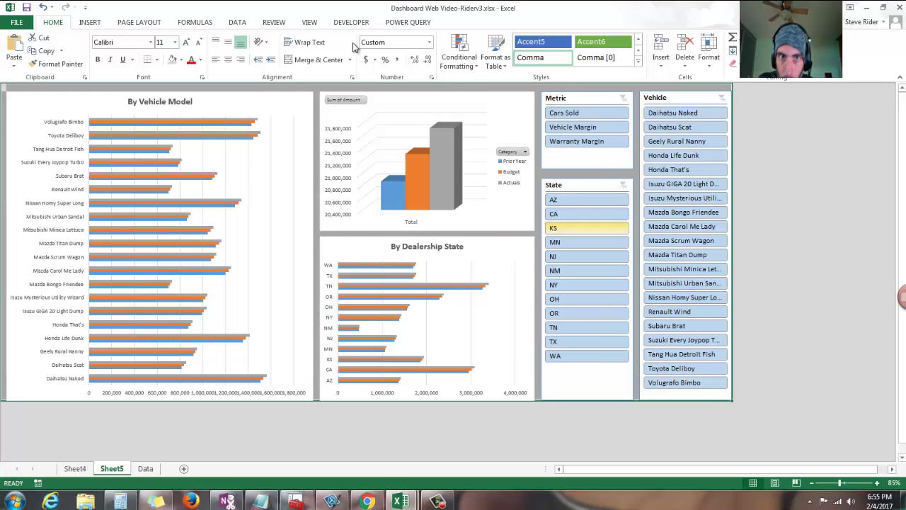
{"action": "left_click", "coordinate": [312, 23]}
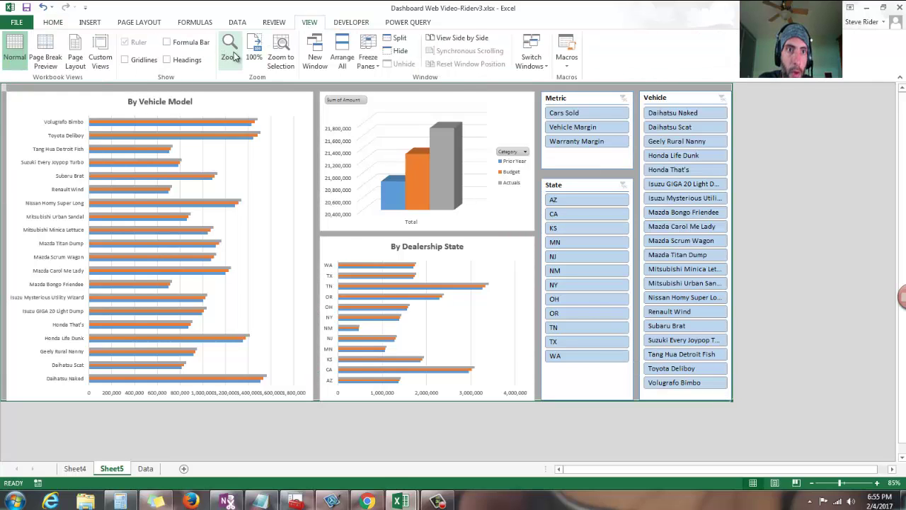
{"action": "left_click", "coordinate": [280, 54]}
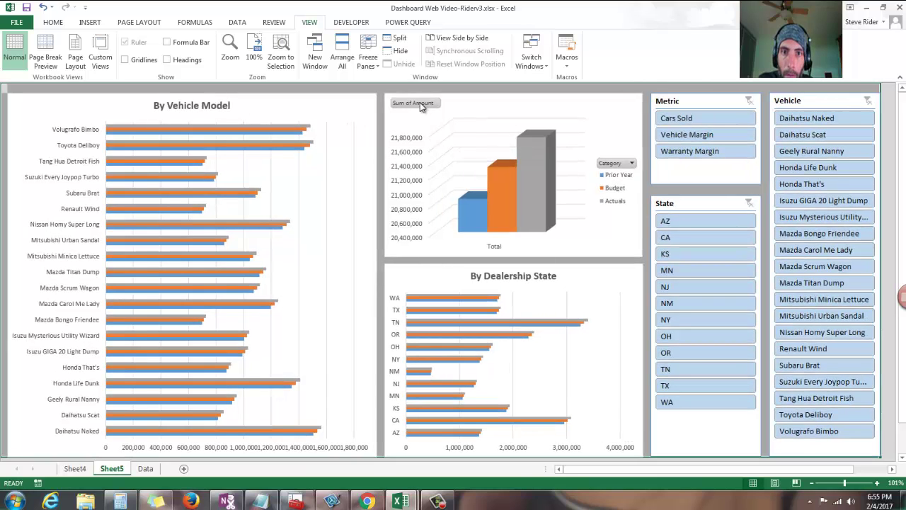
- Hide all field buttons on the 3-D column chart and close the PivotChart Fields pane
{"action": "right_click", "coordinate": [424, 104]}
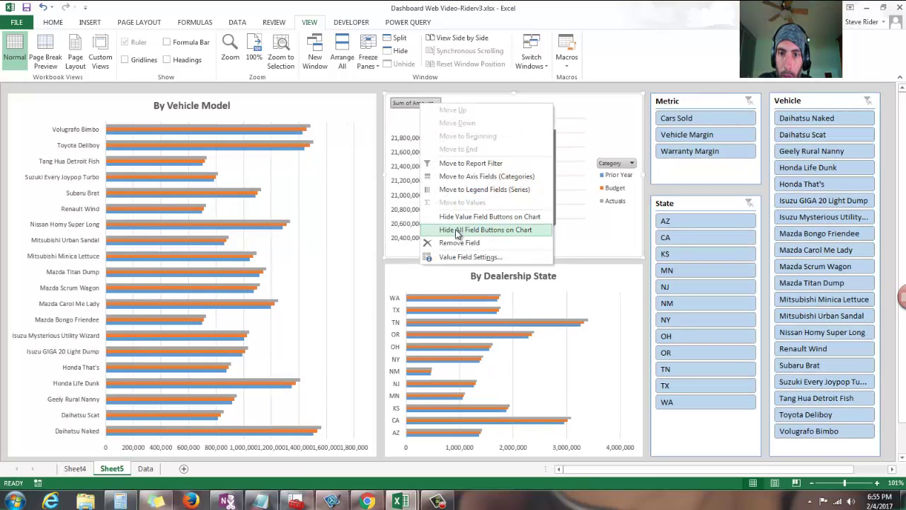
{"action": "left_click", "coordinate": [457, 231]}
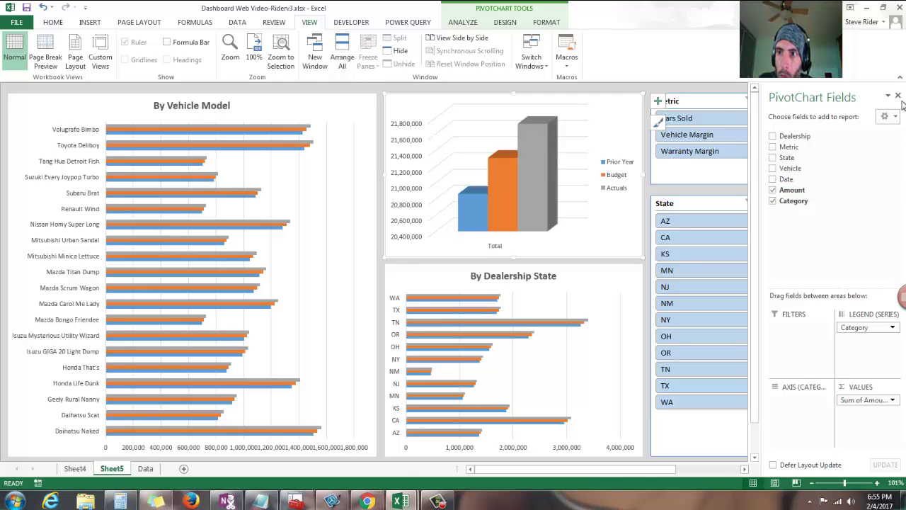
{"action": "left_click", "coordinate": [898, 95]}
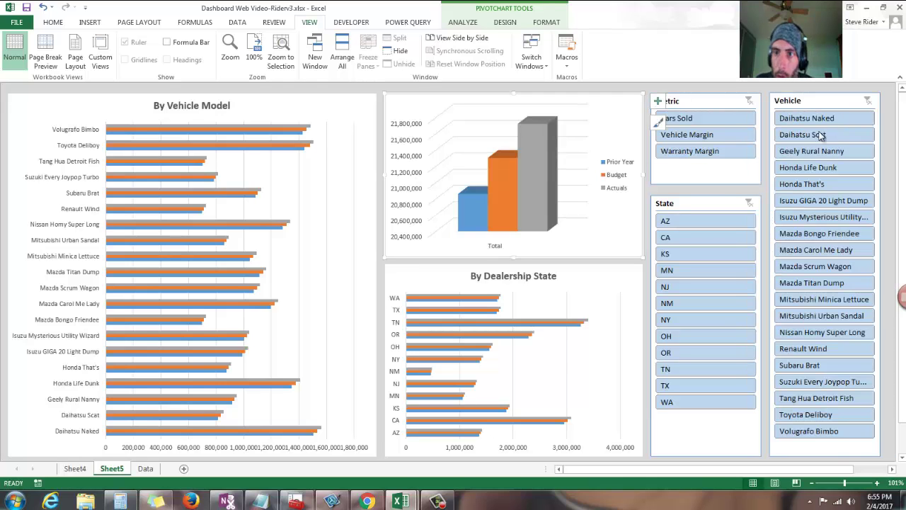
- Filter the charts with the slicers to Mazda Bongo Friendee, excluding MN and NM
{"action": "left_click", "coordinate": [728, 271], "text": "ctrl"}
{"action": "left_click", "coordinate": [728, 304], "text": "ctrl"}
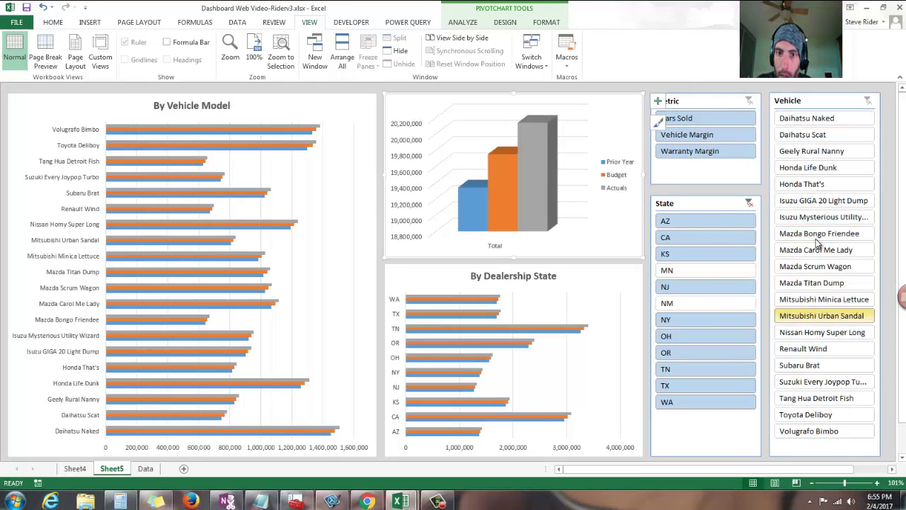
{"action": "left_click", "coordinate": [821, 316]}
{"action": "left_click", "coordinate": [819, 234]}
- Add a chart title to the 3-D column chart, then delete the placeholder title
{"action": "left_click", "coordinate": [657, 102]}
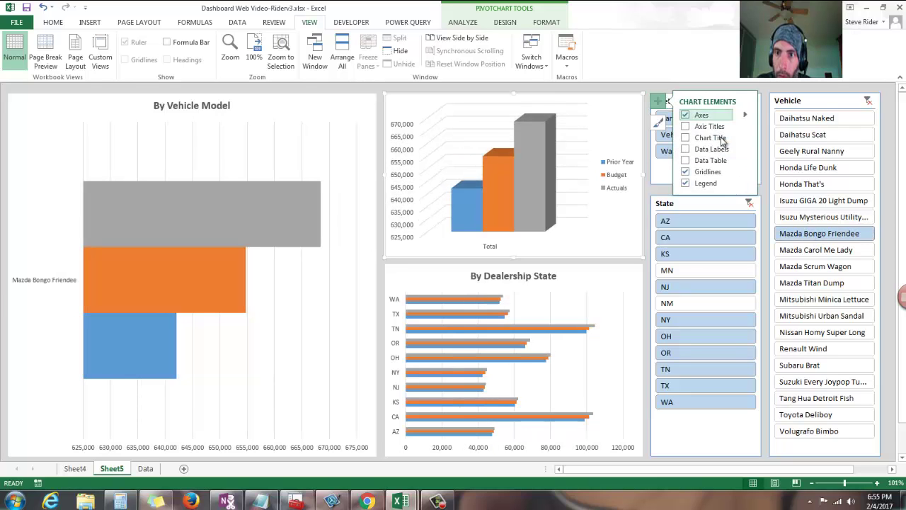
{"action": "left_click", "coordinate": [710, 138]}
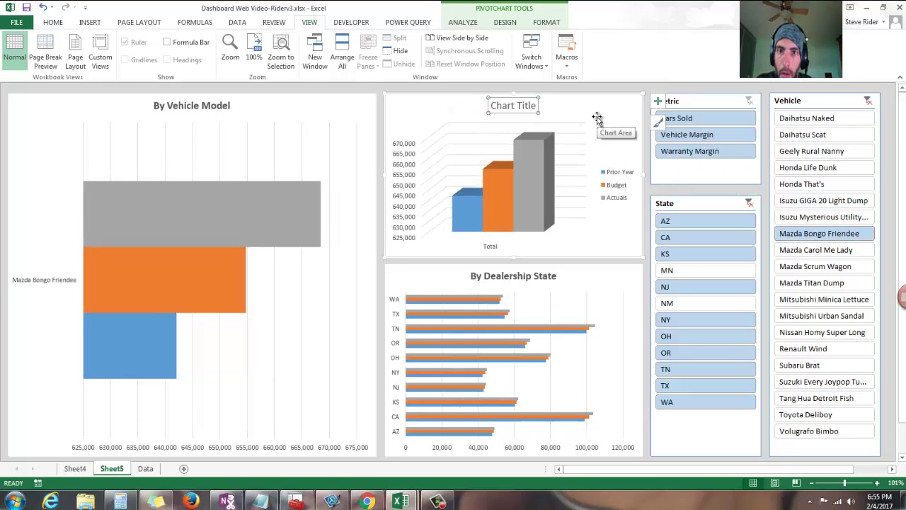
{"action": "key", "text": "Delete"}
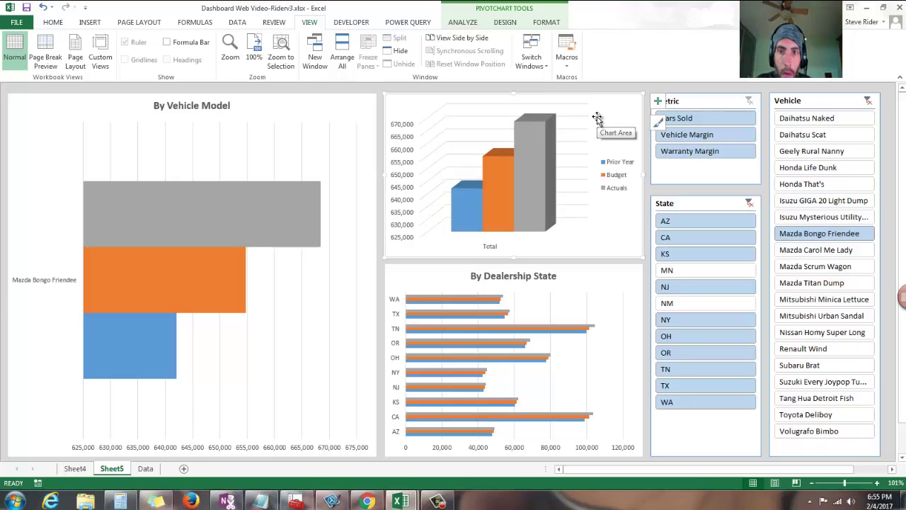
- Test the slicers: cycle the metrics and filter to Honda Life Dunk, Subaru Brat, CA and OR
{"action": "left_click", "coordinate": [687, 134]}
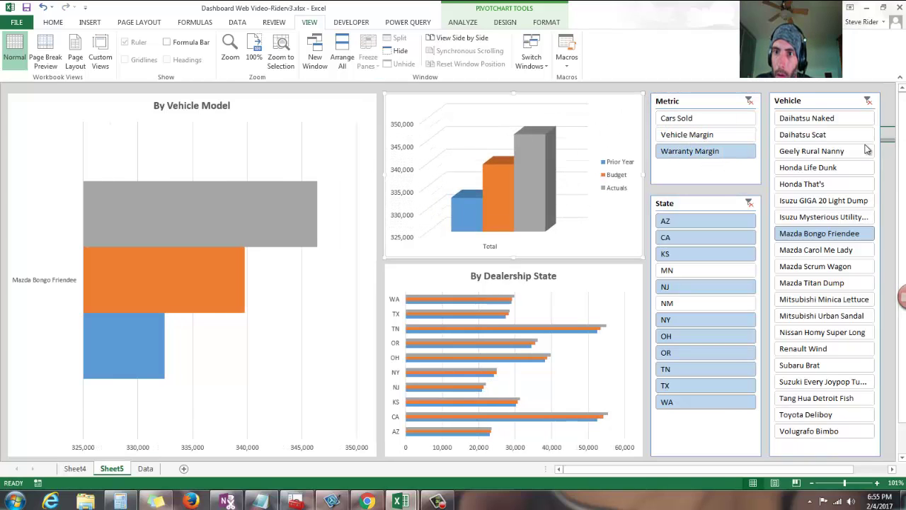
{"action": "left_click", "coordinate": [687, 135]}
{"action": "left_click", "coordinate": [681, 118]}
{"action": "left_click", "coordinate": [749, 203]}
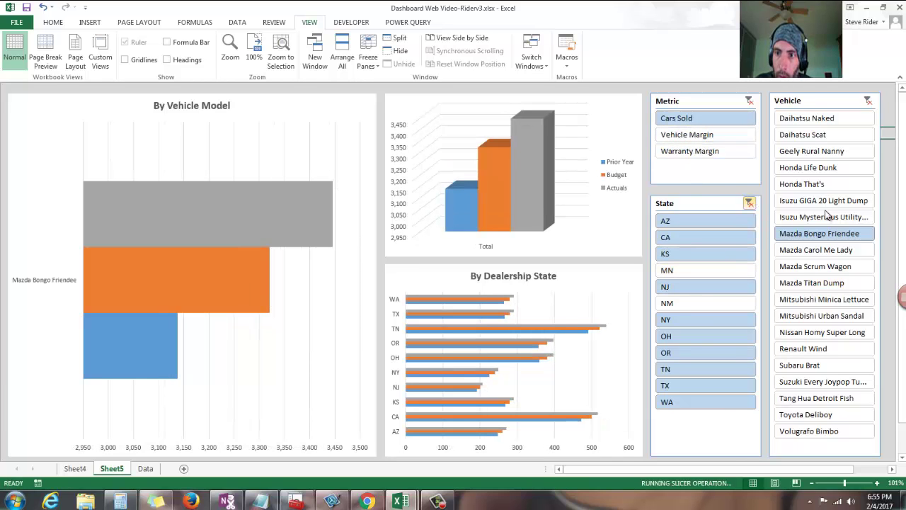
{"action": "left_click", "coordinate": [814, 170]}
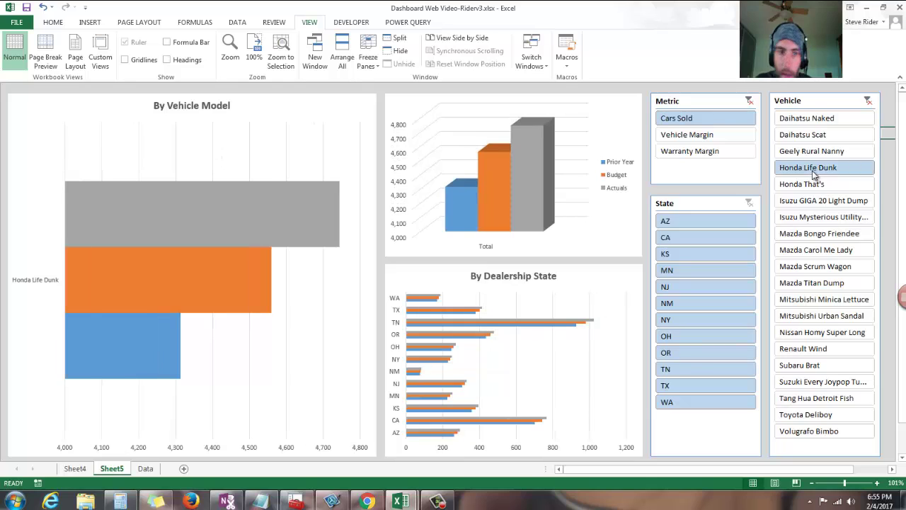
{"action": "left_click", "coordinate": [840, 366], "text": "ctrl"}
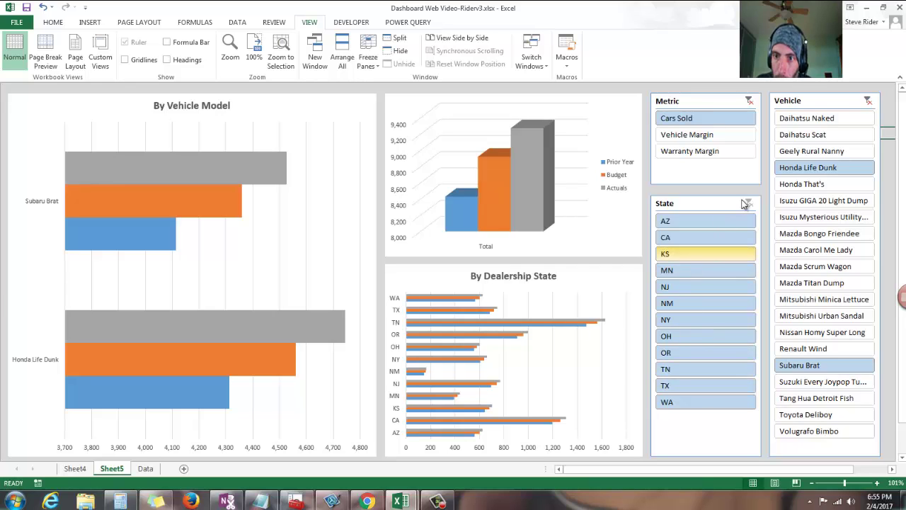
{"action": "left_click", "coordinate": [727, 237]}
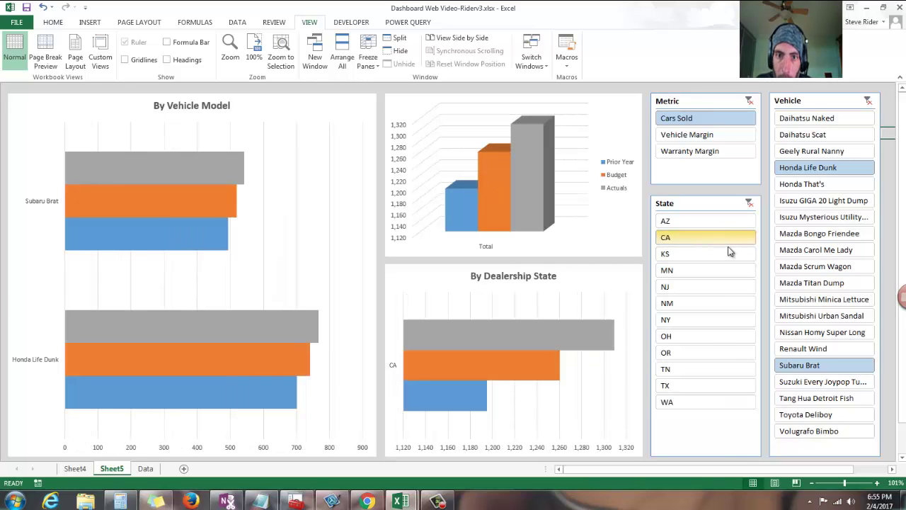
{"action": "left_click", "coordinate": [706, 352], "text": "ctrl"}
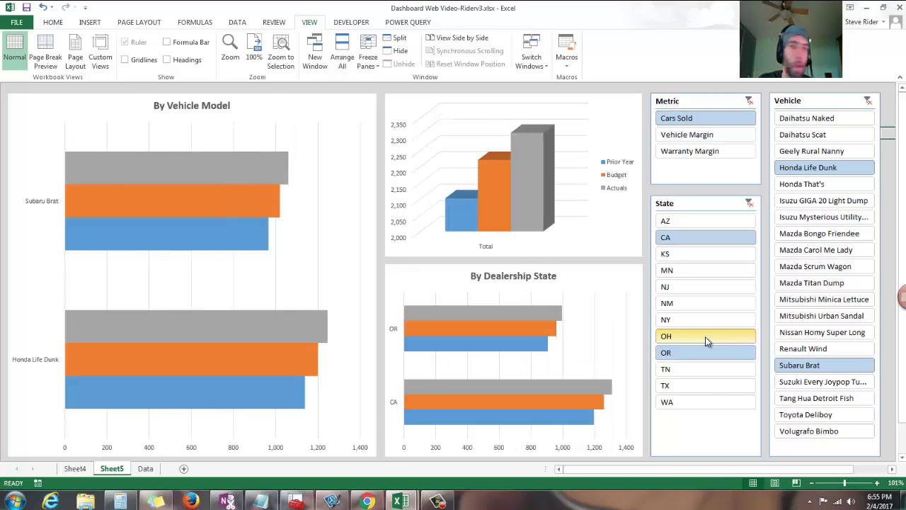
- Show Warranty Margin for CA, MN and OR with Mazda Scrum Wagon, Honda Life Dunk and Honda That's
{"action": "left_click", "coordinate": [868, 101]}
{"action": "left_click", "coordinate": [699, 151]}
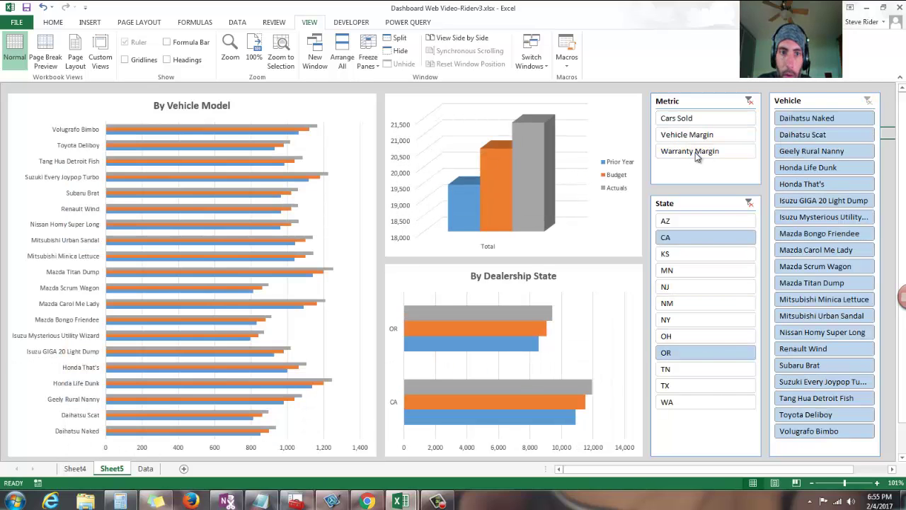
{"action": "left_click", "coordinate": [703, 271], "text": "ctrl"}
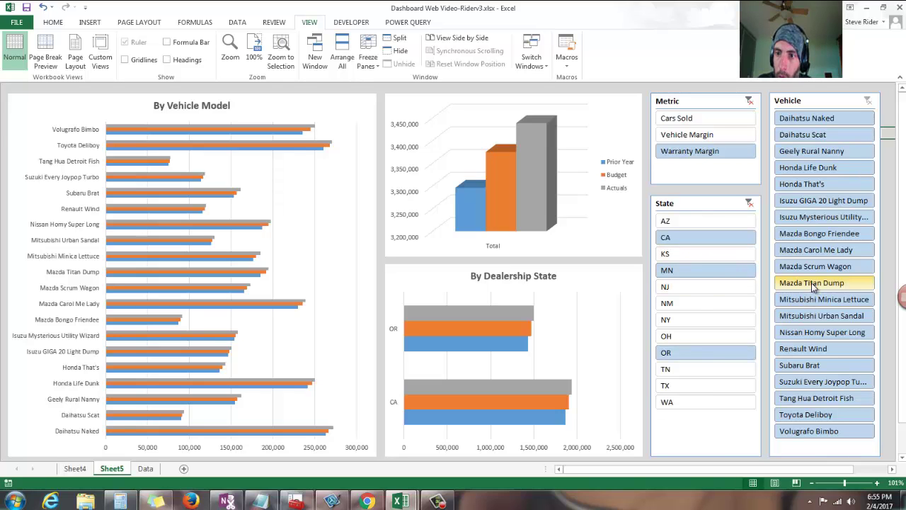
{"action": "left_click", "coordinate": [816, 267]}
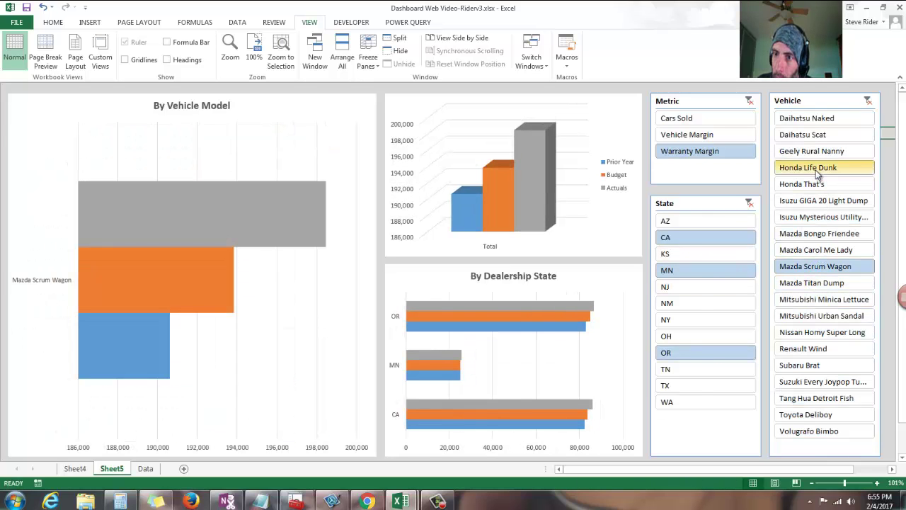
{"action": "left_click", "coordinate": [820, 170], "text": "ctrl"}
{"action": "left_click", "coordinate": [822, 184], "text": "ctrl"}
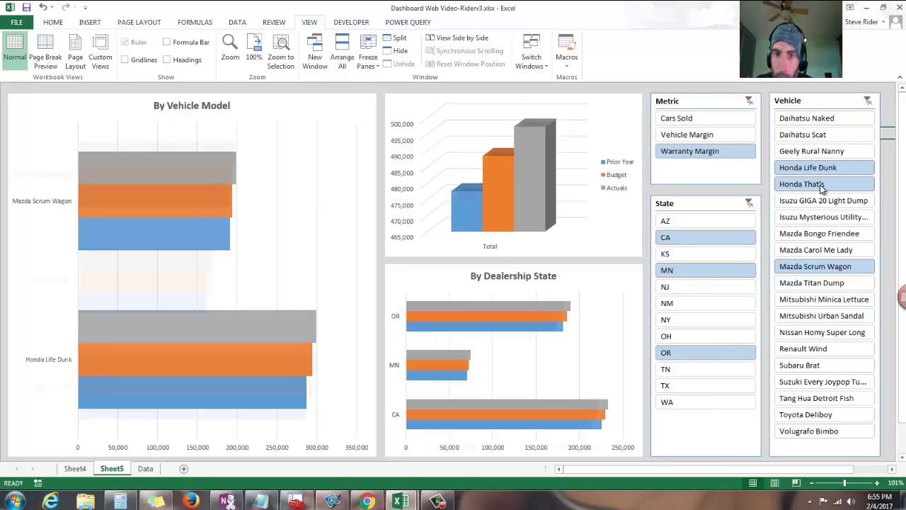